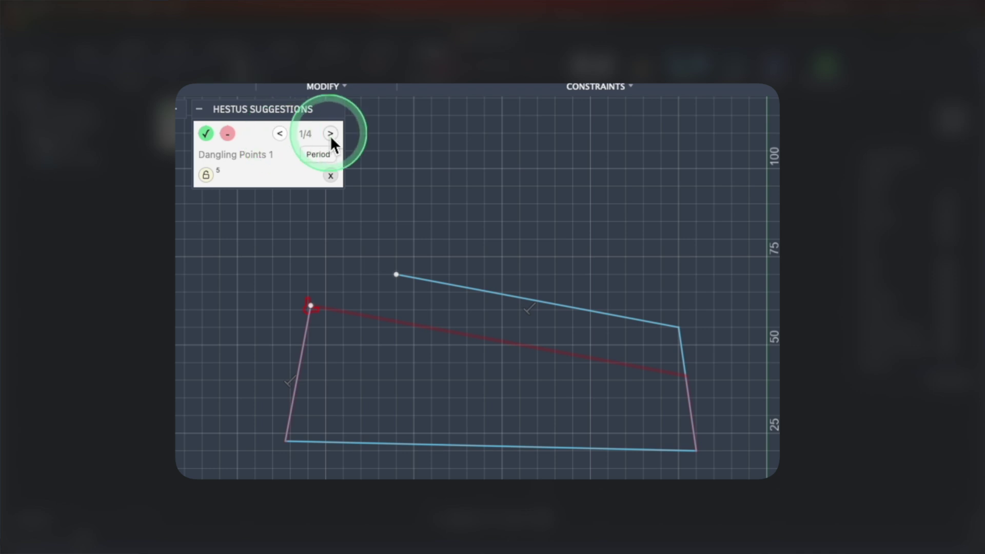
# - Advance to the next Hestus suggestion for the rough four-sided sketch
pyautogui.press('.')
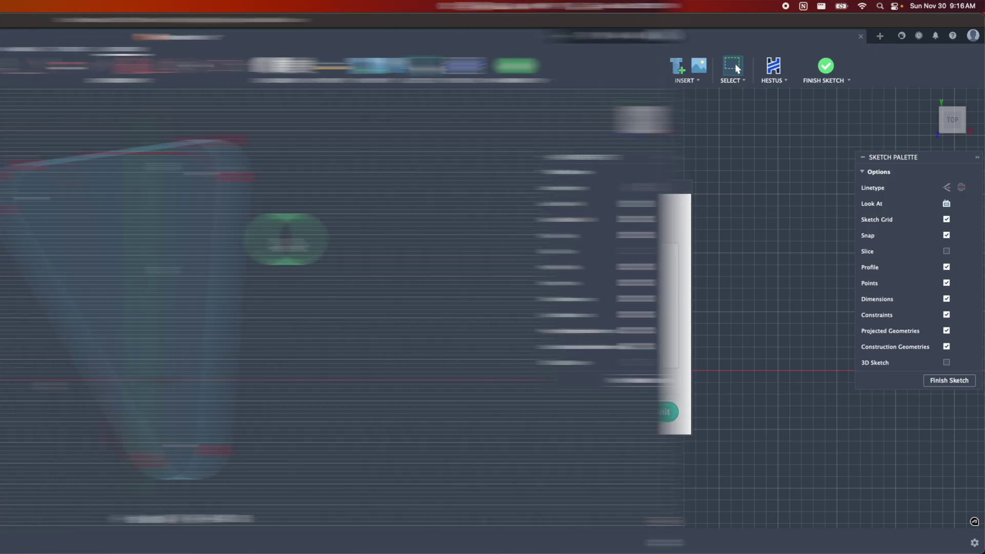
# - Select the whole triangular bracket sketch and accept Hestus's Create Symmetry suggestion
pyautogui.click(437, 198)
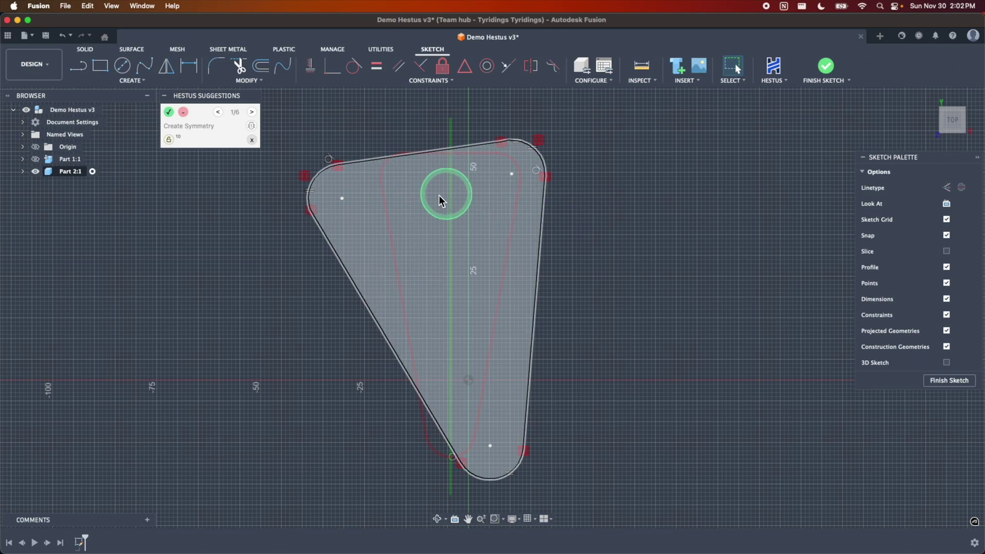
pyautogui.click(446, 423)
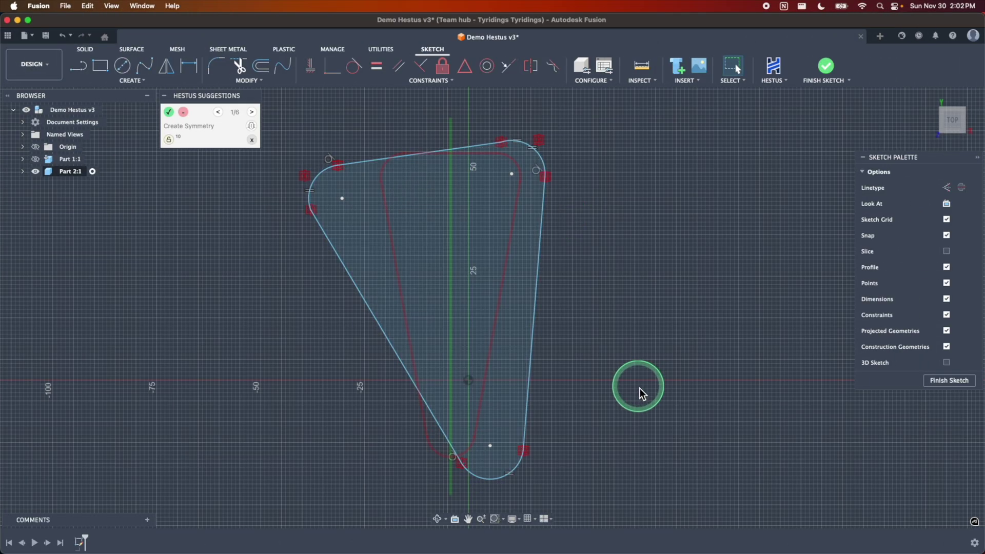
pyautogui.press('Tab')
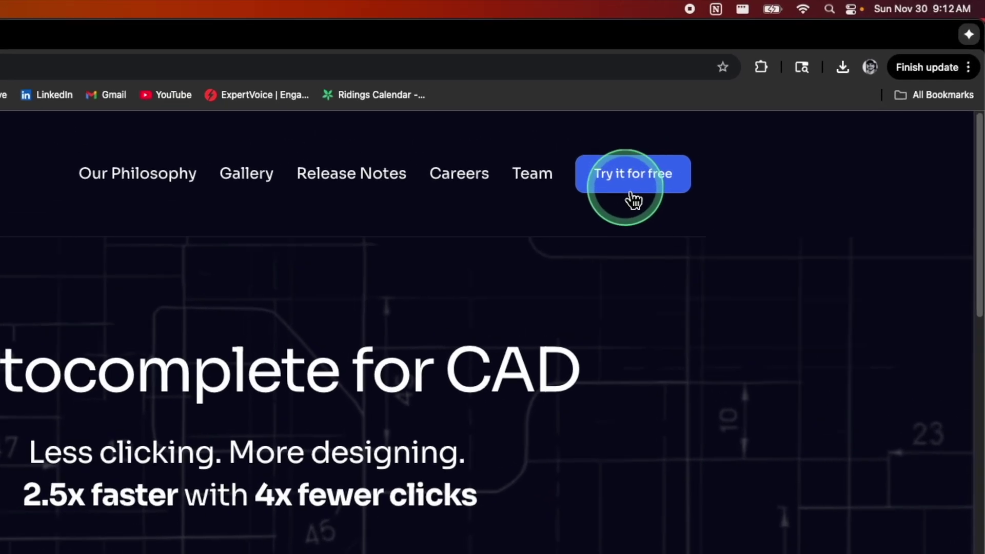
# - Download the Mac installer for Hestus Sketch Helper from the Try it for free page
pyautogui.click(632, 193)
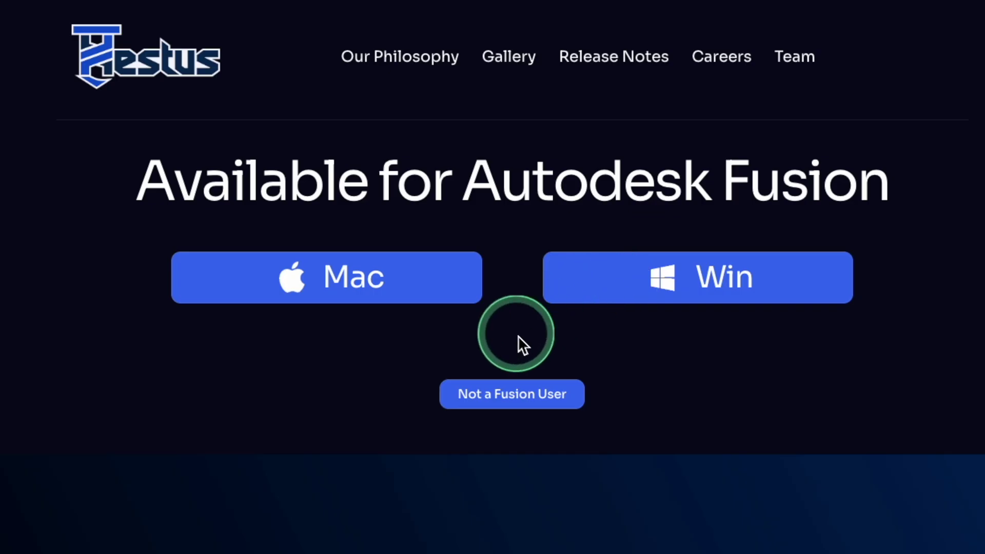
pyautogui.click(405, 294)
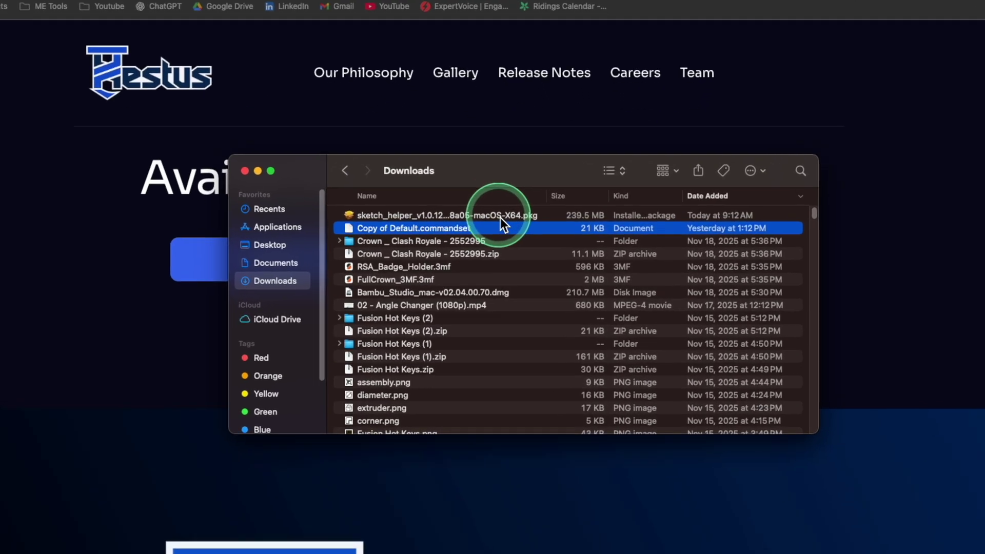
# - Install Hestus Sketch Helper from the .pkg, agreeing to the license, then trash the installer
pyautogui.click(501, 216)
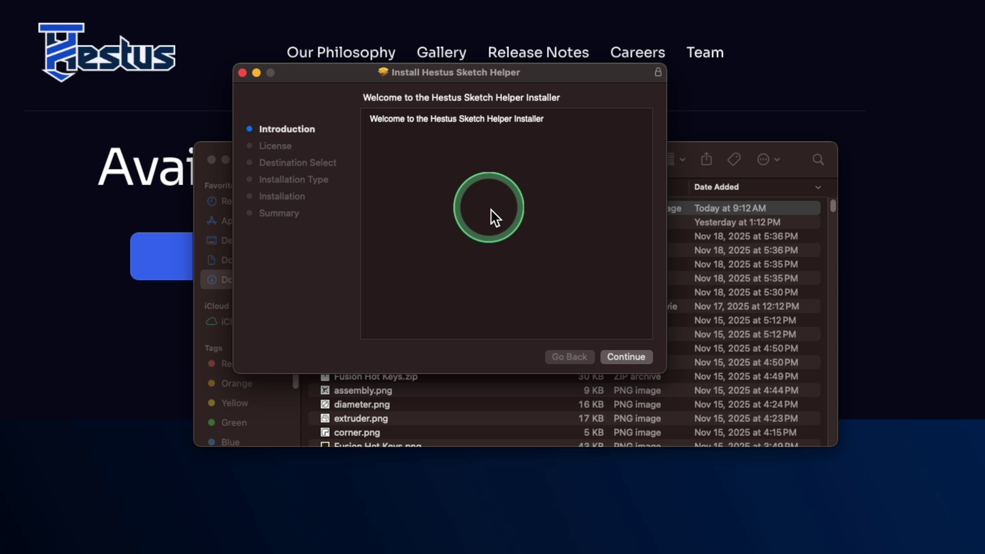
pyautogui.click(626, 358)
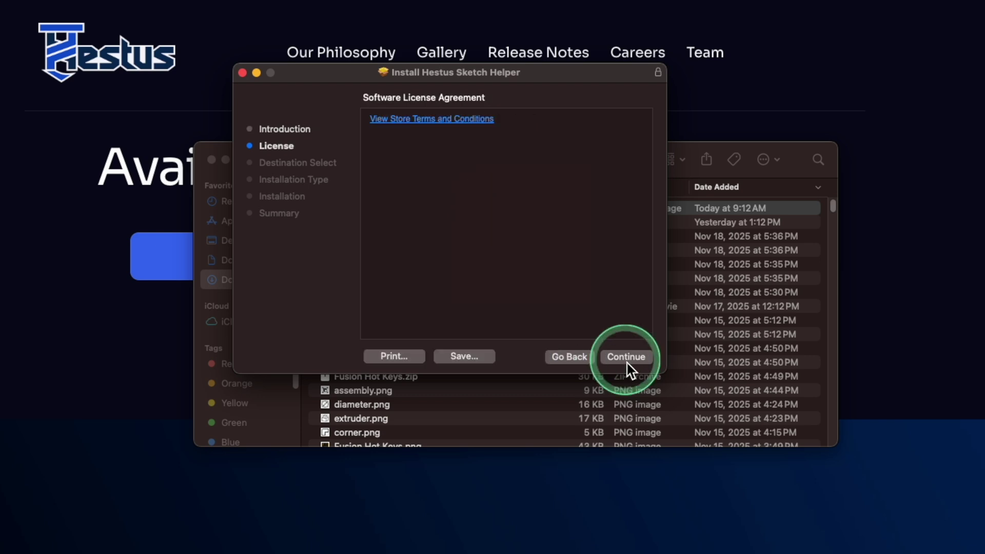
pyautogui.click(627, 358)
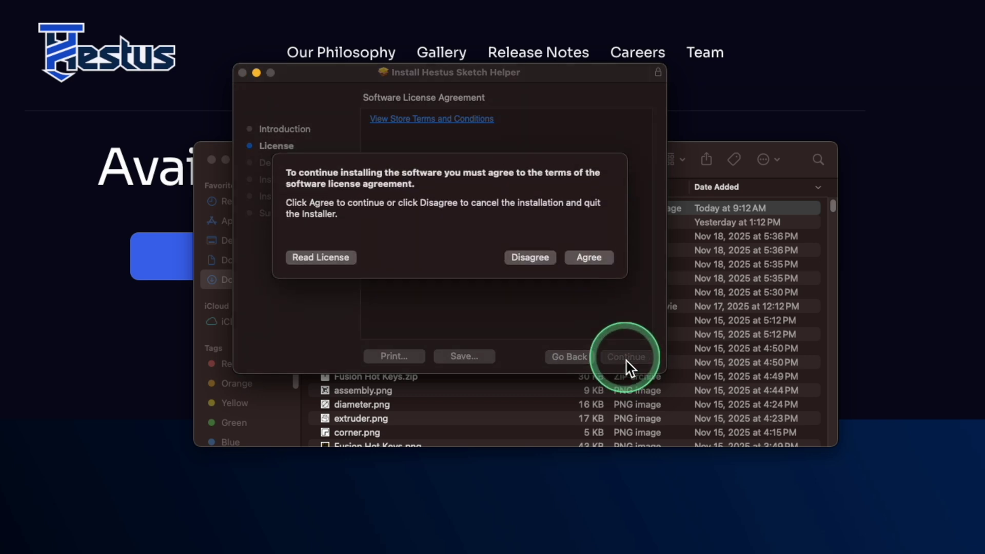
pyautogui.click(602, 262)
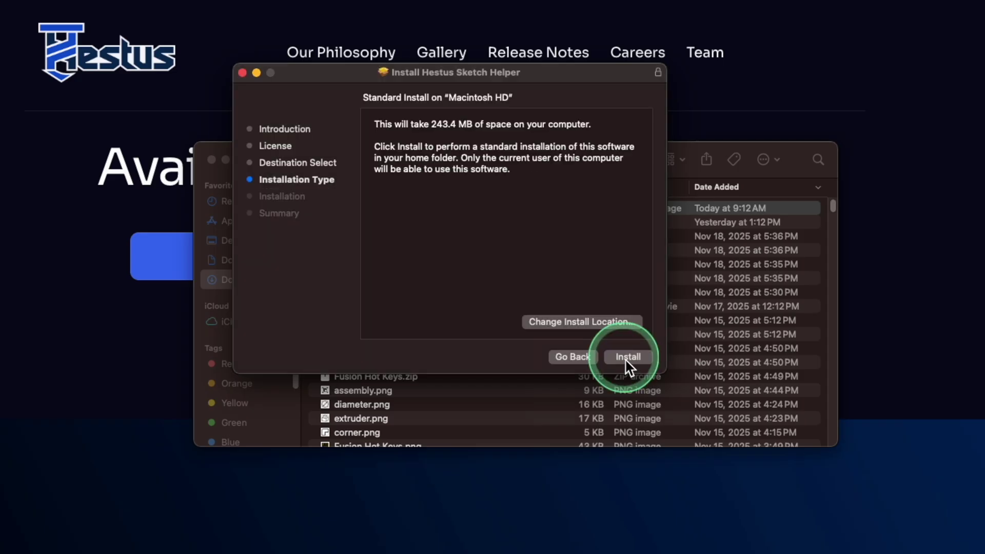
pyautogui.click(628, 357)
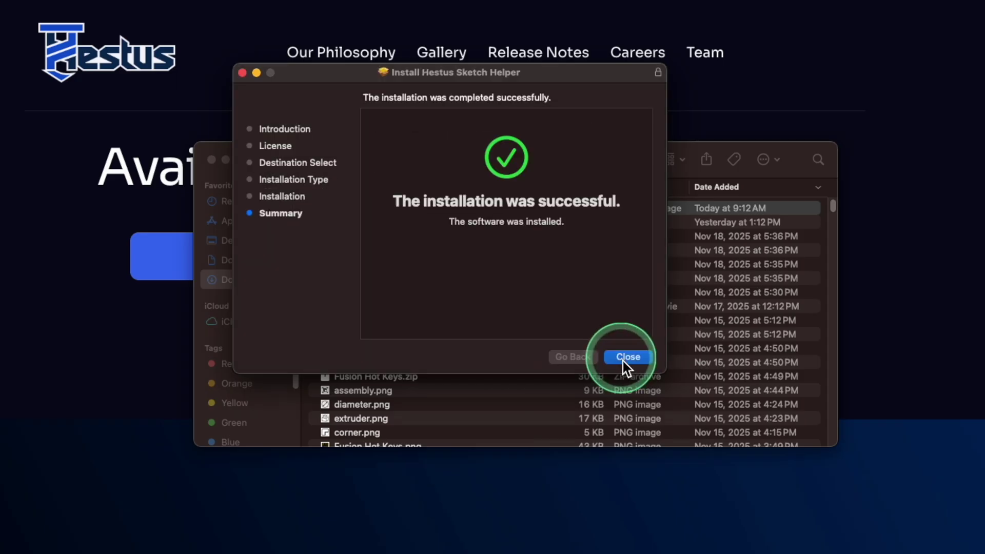
pyautogui.click(624, 357)
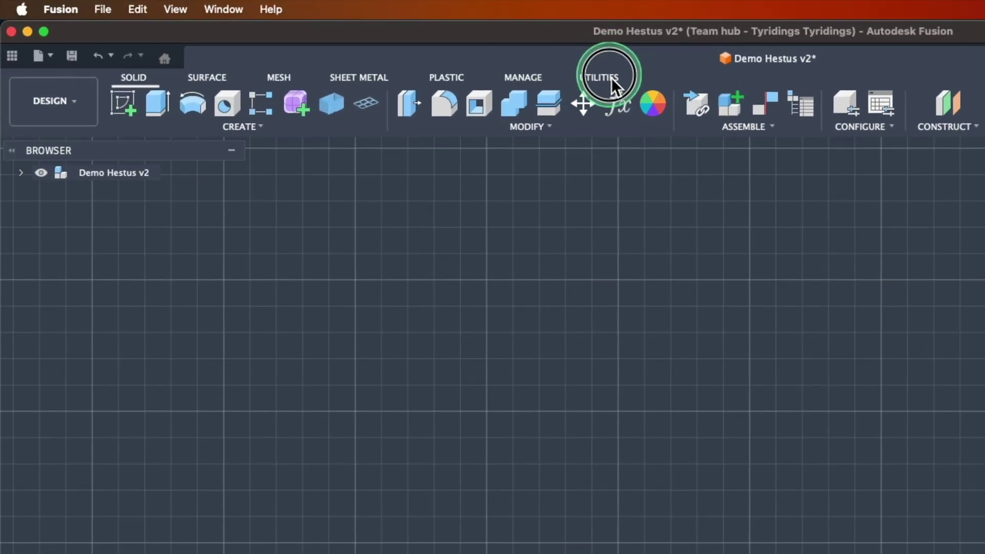
# - Open the Fusion App Store from the UTILITIES tab's ADD-INS menu
pyautogui.click(611, 78)
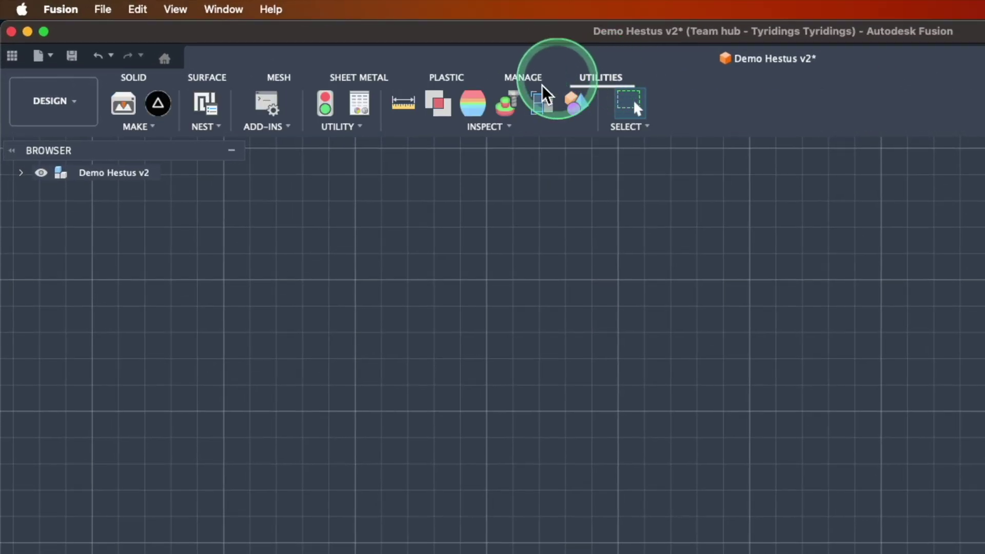
pyautogui.click(265, 131)
pyautogui.click(281, 168)
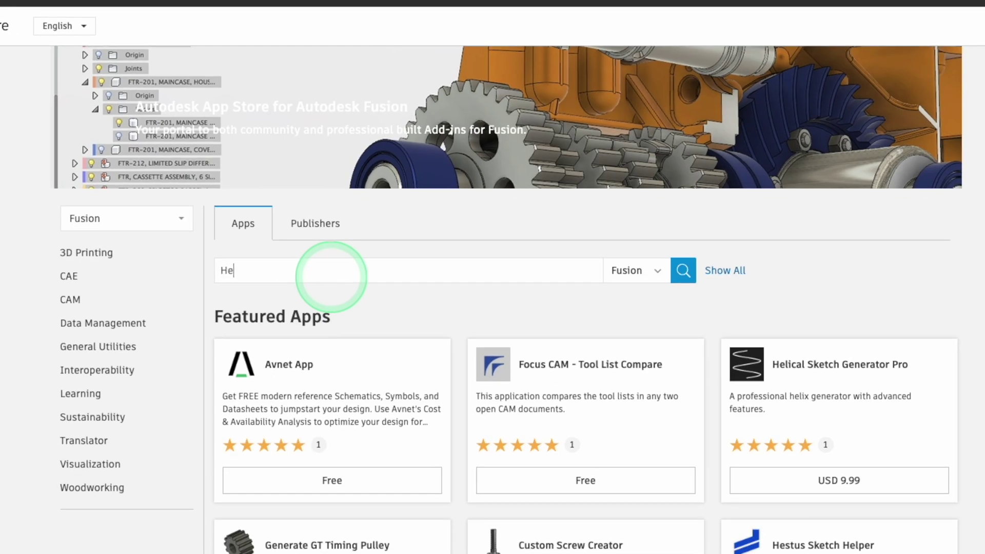
# - Search the store for 'Hestus' and download the Mac OS version of Hestus Sketch Helper
pyautogui.click(331, 277)
pyautogui.write('Hestus')
pyautogui.press('Return')
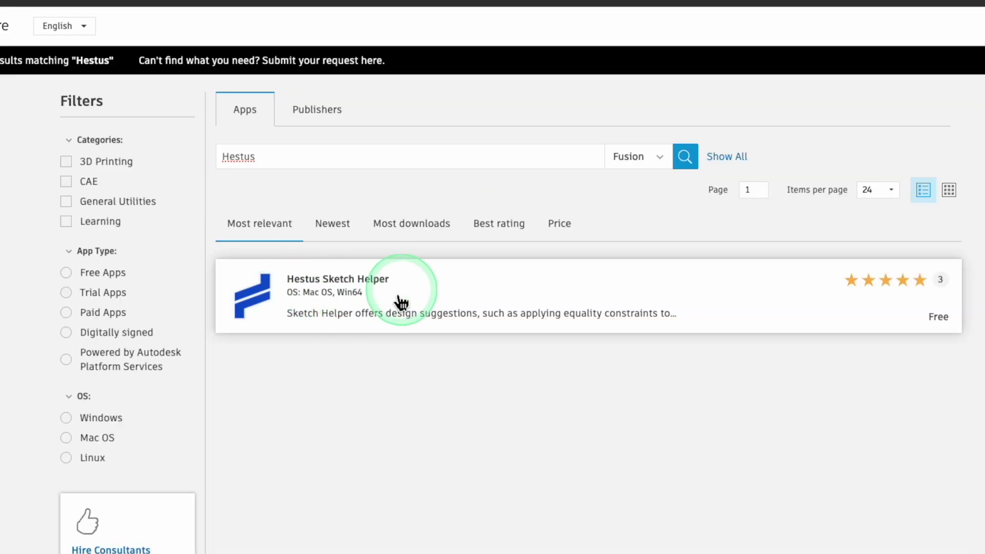
pyautogui.click(408, 302)
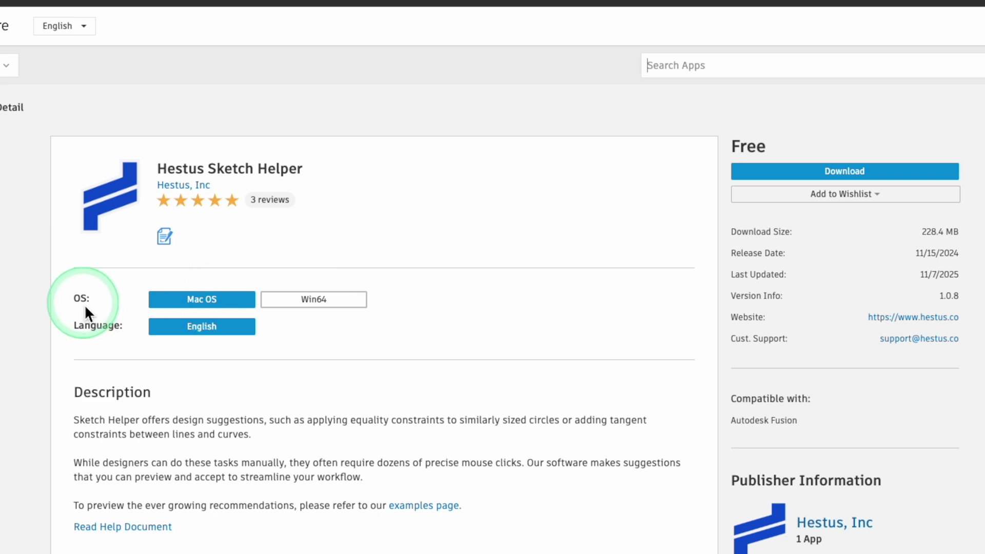
pyautogui.click(299, 306)
pyautogui.click(221, 308)
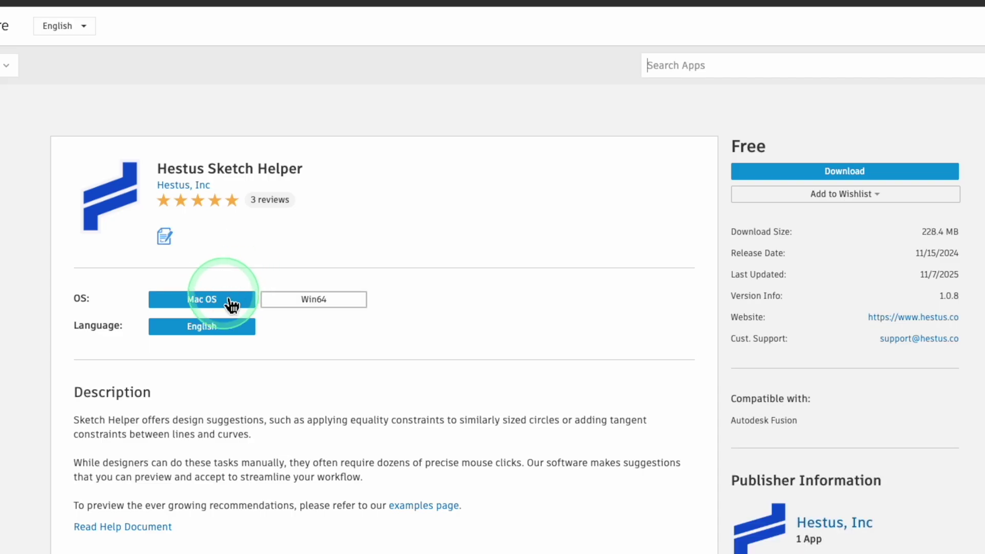
pyautogui.click(881, 173)
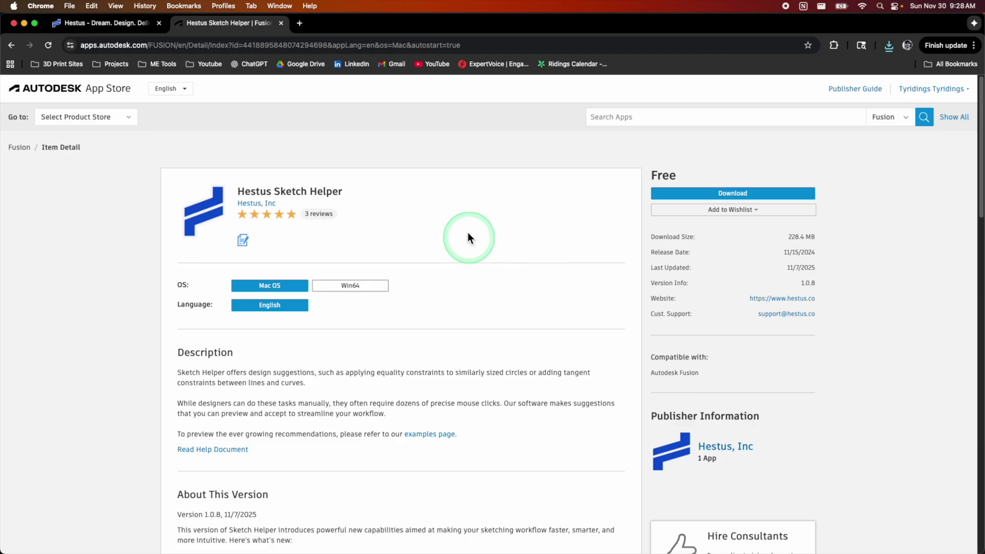
# - Save a new design as 'Demo Hestus' in the Hestus Collaboration project
pyautogui.moveTo(503, 546)
pyautogui.click(430, 548)
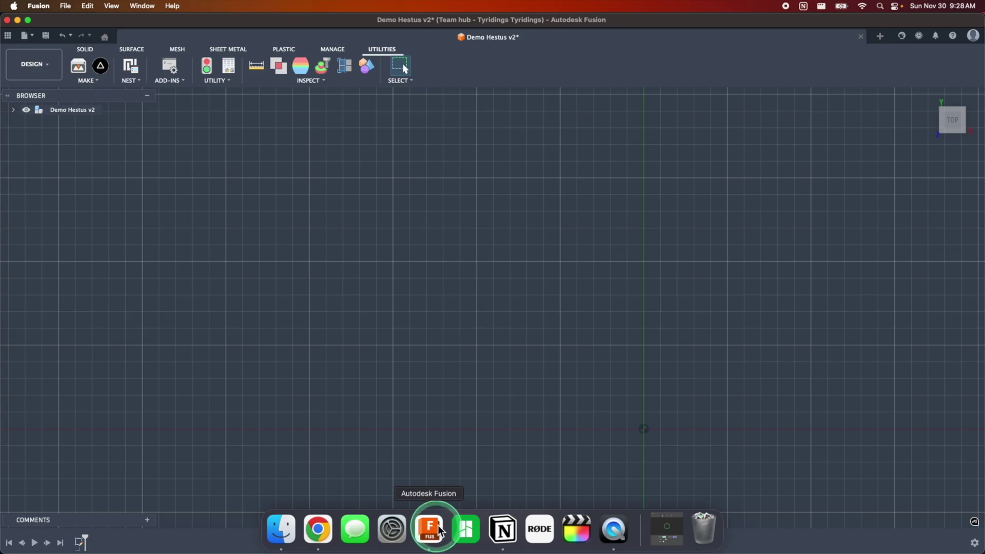
pyautogui.click(78, 51)
pyautogui.click(784, 66)
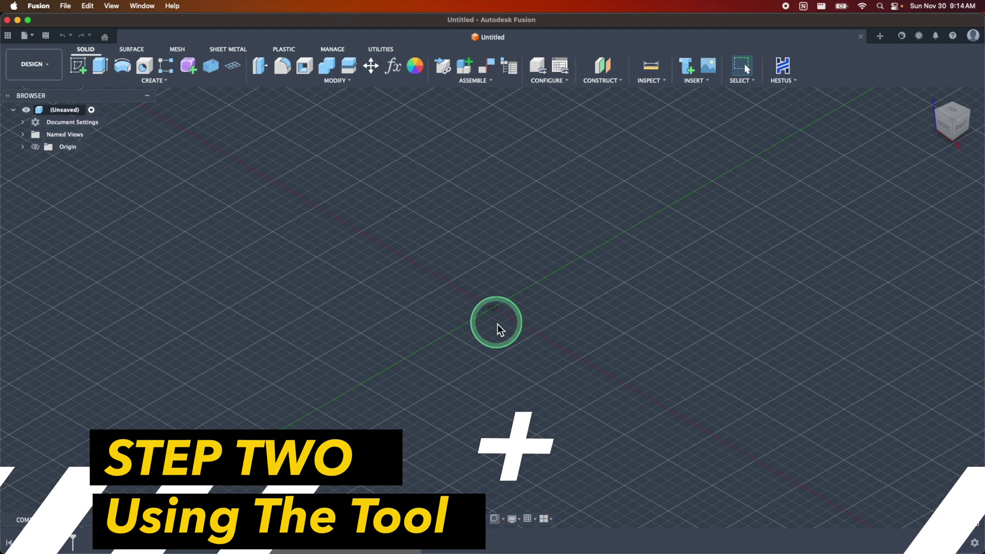
pyautogui.click(45, 35)
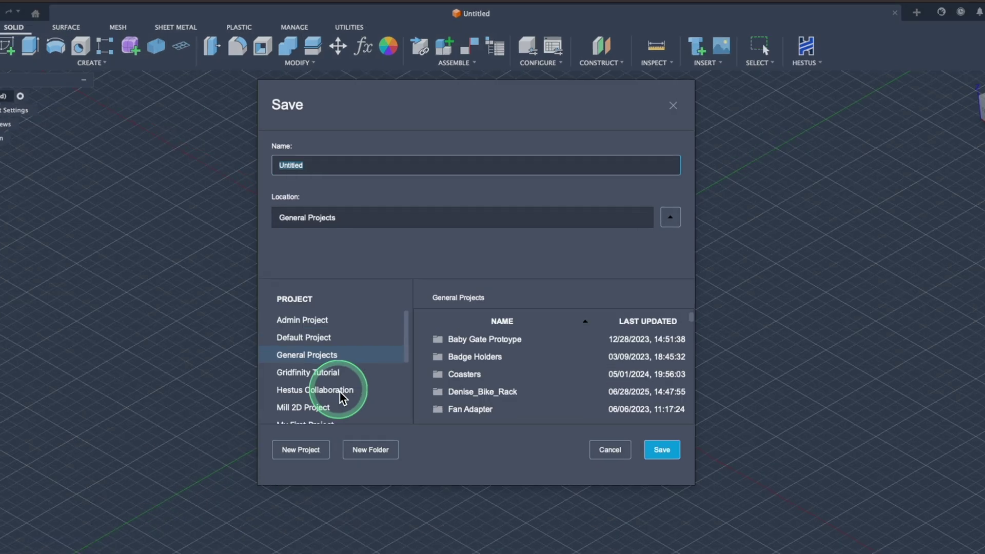
pyautogui.click(341, 396)
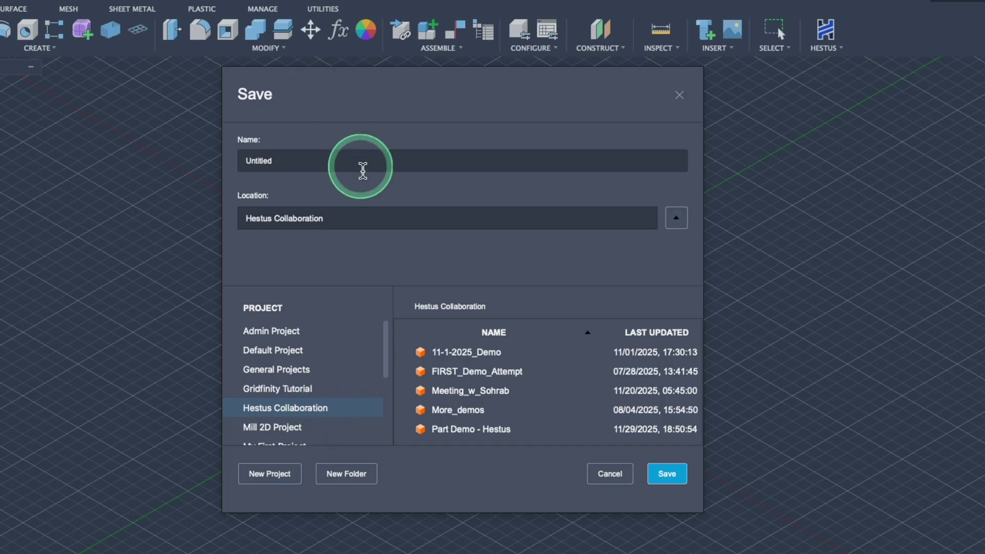
pyautogui.click(363, 169)
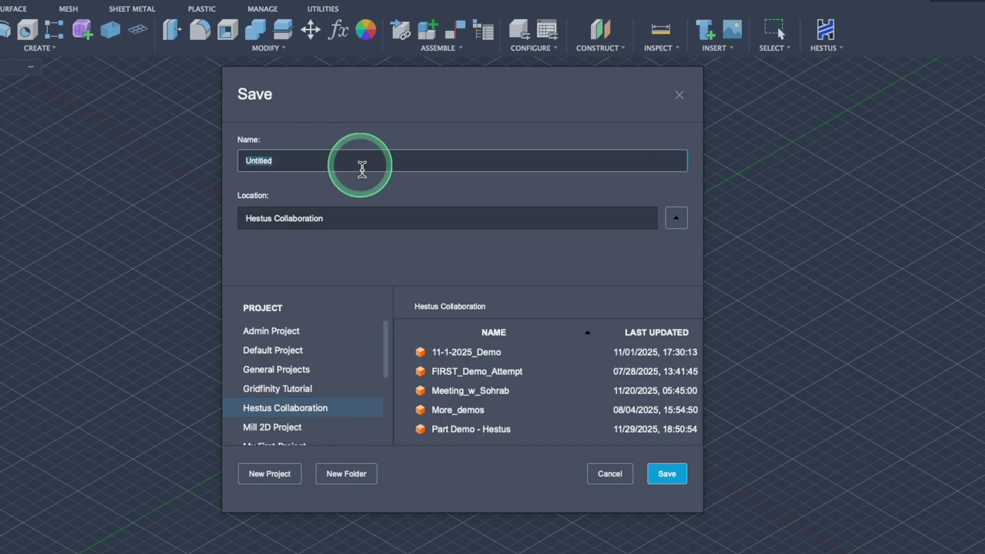
pyautogui.write('Demo Hestus')
pyautogui.press('Return')
# - Add a new empty component named 'Part'
pyautogui.click(439, 37)
pyautogui.click(924, 202)
pyautogui.write('Part')
pyautogui.press('Return')
pyautogui.click(507, 301)
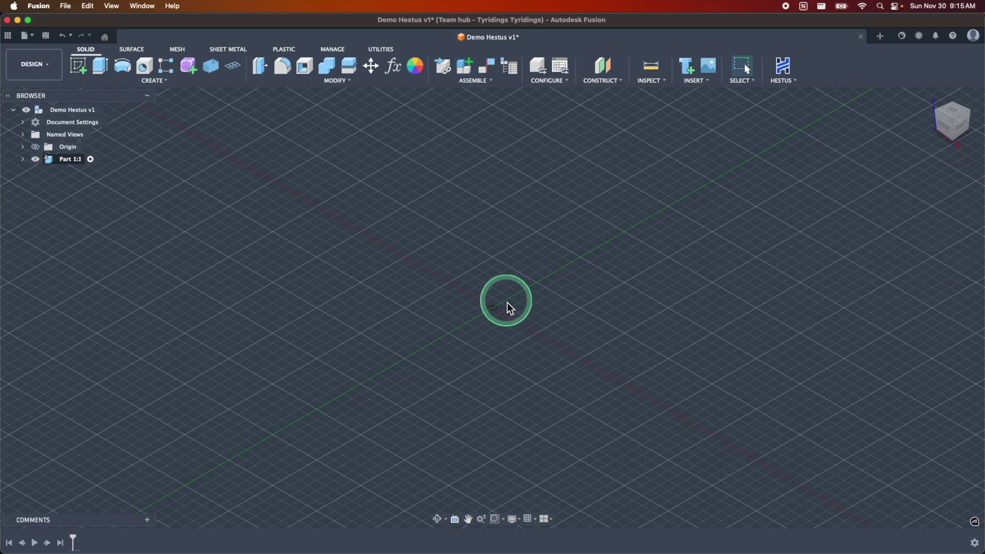
# - Start a sketch on the XY plane and launch Hestus Sketch Helper from the sketch command search
pyautogui.click(79, 68)
pyautogui.click(545, 304)
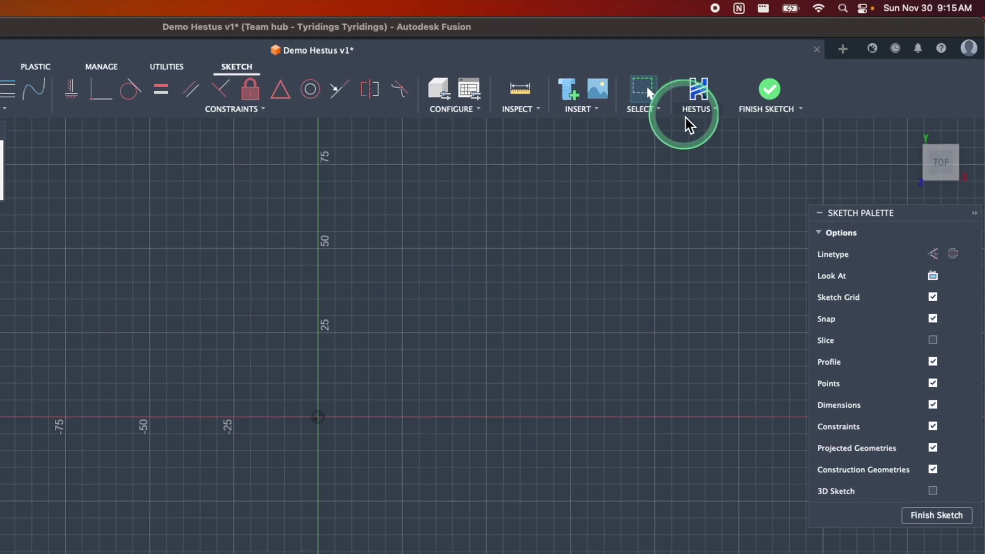
pyautogui.click(703, 109)
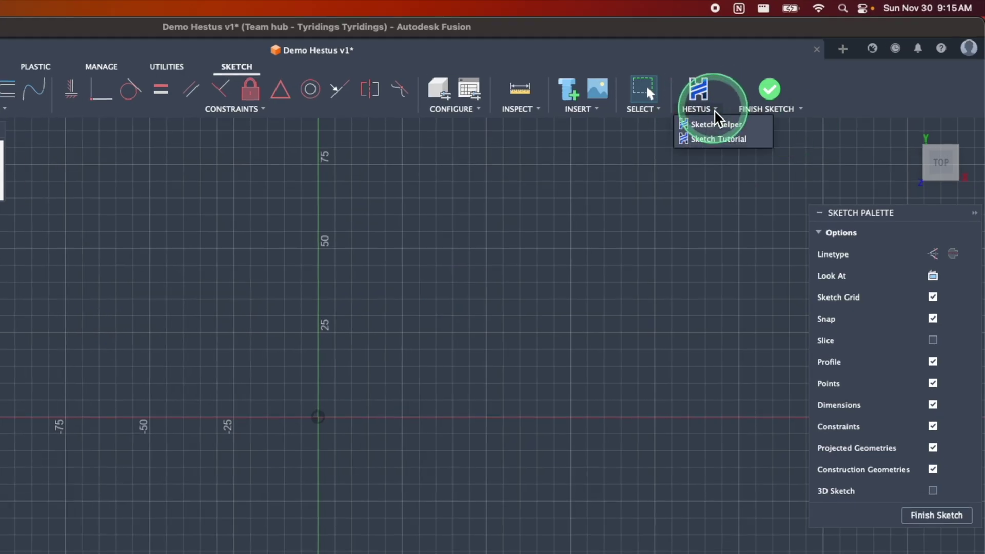
pyautogui.click(441, 369)
pyautogui.write('s')
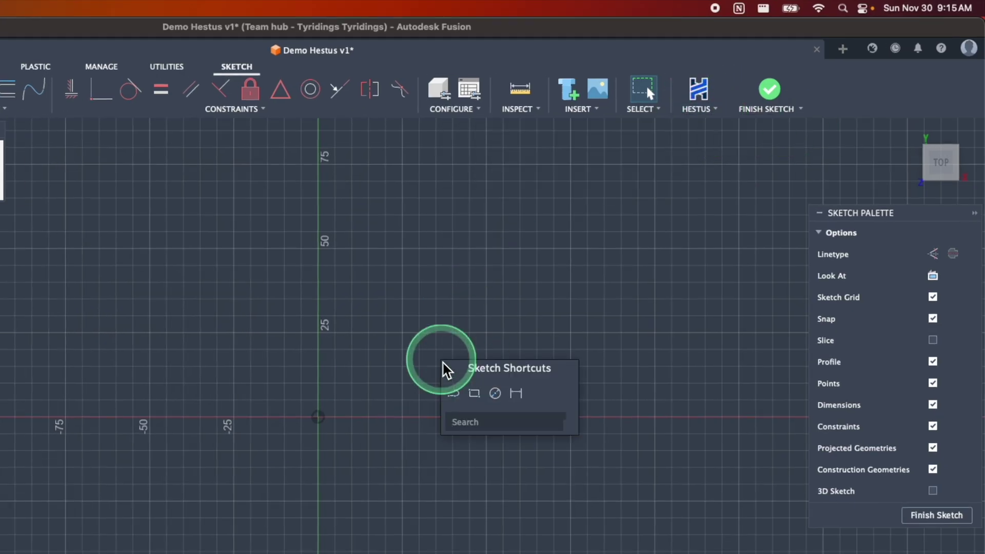
pyautogui.write('sketch')
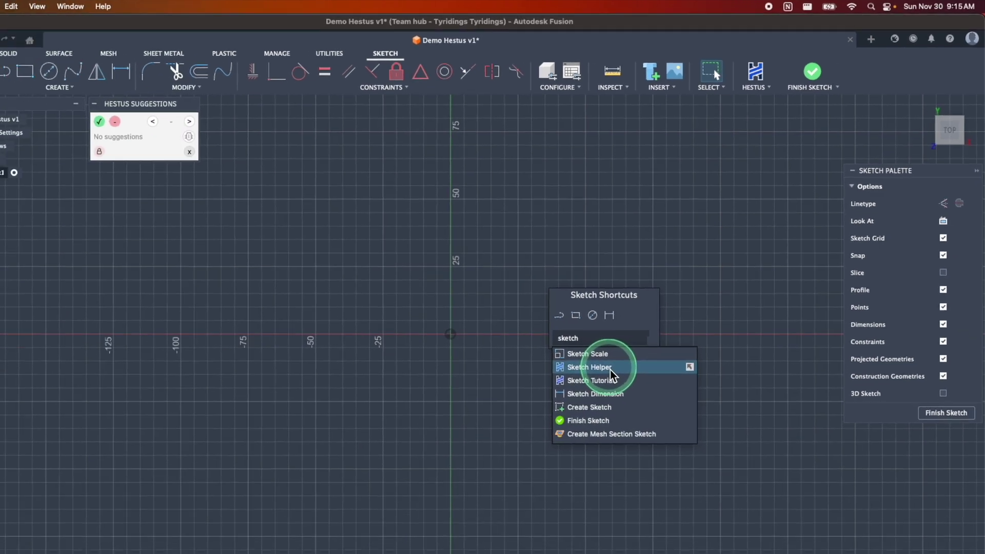
pyautogui.click(610, 370)
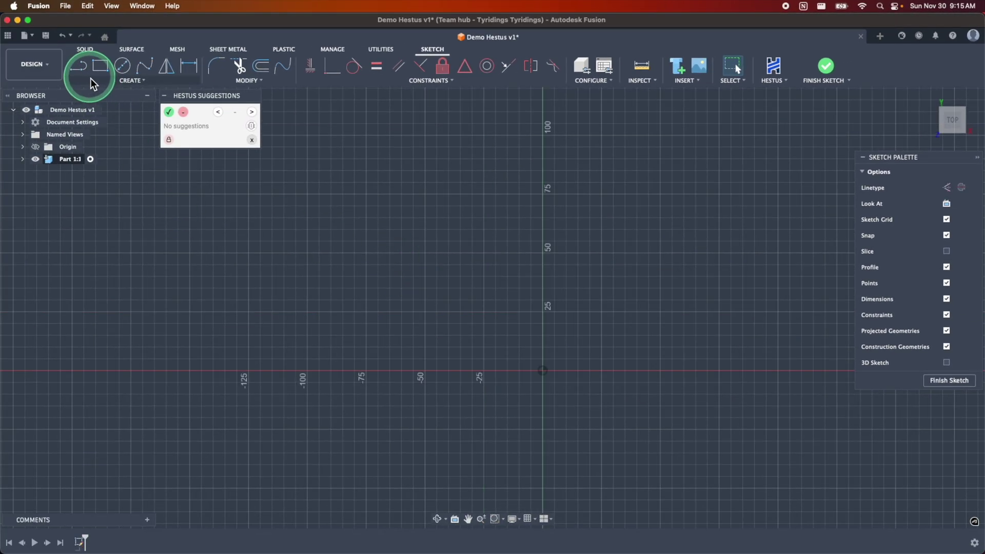
# - Draw a rough four-sided outline of connected lines with the Line tool, then end the tool
pyautogui.click(89, 75)
pyautogui.click(295, 206)
pyautogui.click(290, 247)
pyautogui.click(477, 281)
pyautogui.click(484, 240)
pyautogui.doubleClick(496, 324)
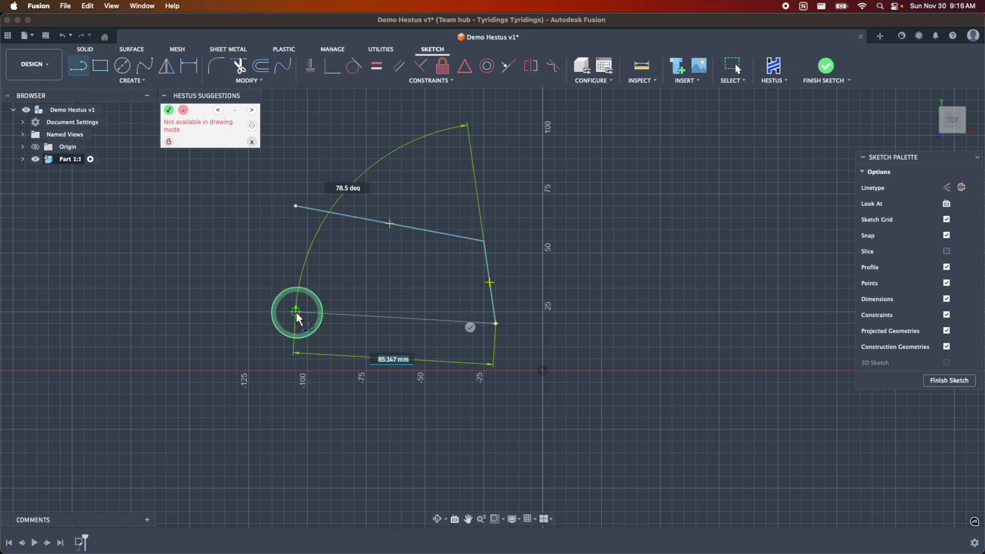
pyautogui.click(222, 317)
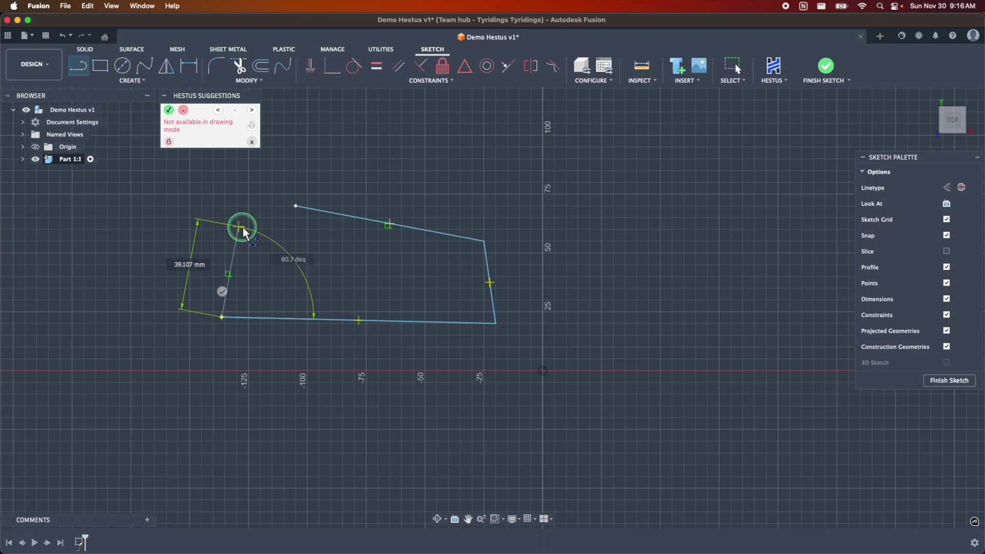
pyautogui.click(243, 229)
pyautogui.press('Escape')
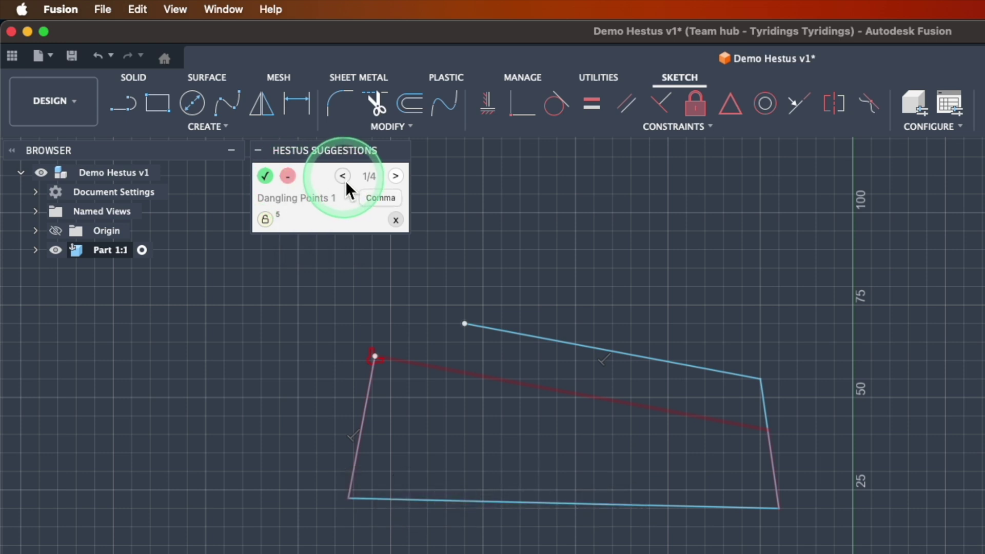
# - Cycle forward to All Dimensions and back through Hestus suggestions, then open the feedback form
pyautogui.click(396, 176)
pyautogui.press('.')
pyautogui.press(',')
pyautogui.press(',')
pyautogui.click(395, 203)
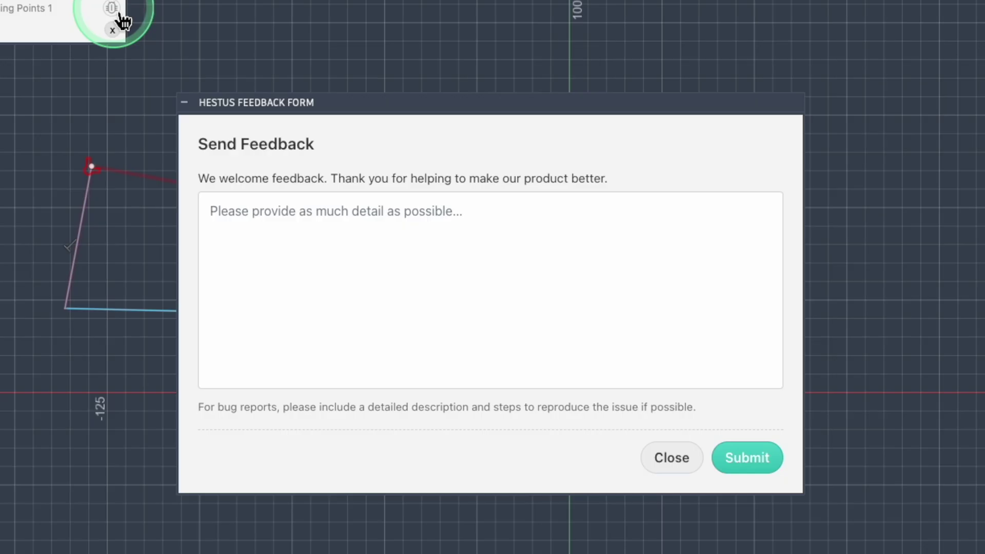
# - Close the Hestus feedback form to return to the four-sided sketch
pyautogui.click(111, 8)
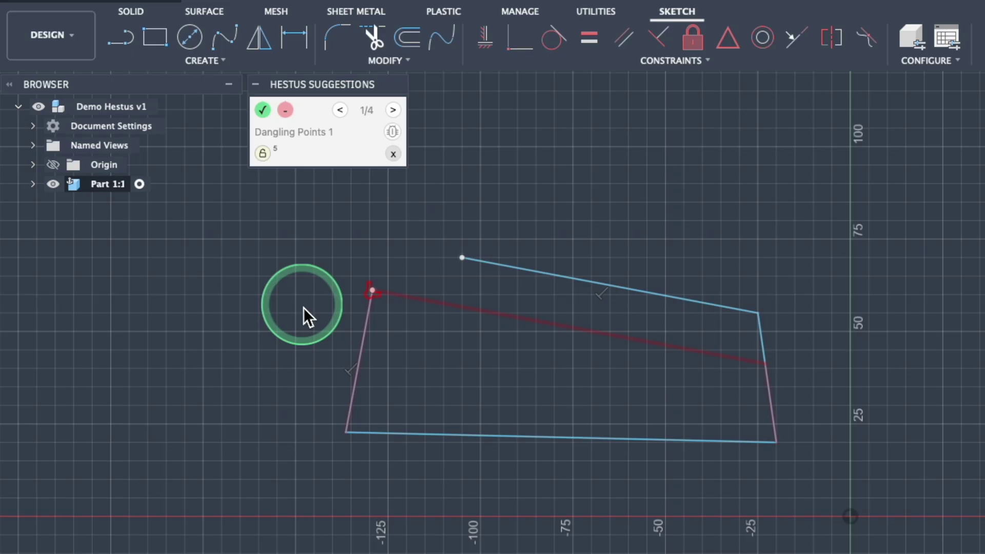
# - Inspect Sketch1 in the Browser, show unconstrained points, and accept the Dangling Points fix
pyautogui.click(34, 185)
pyautogui.click(47, 222)
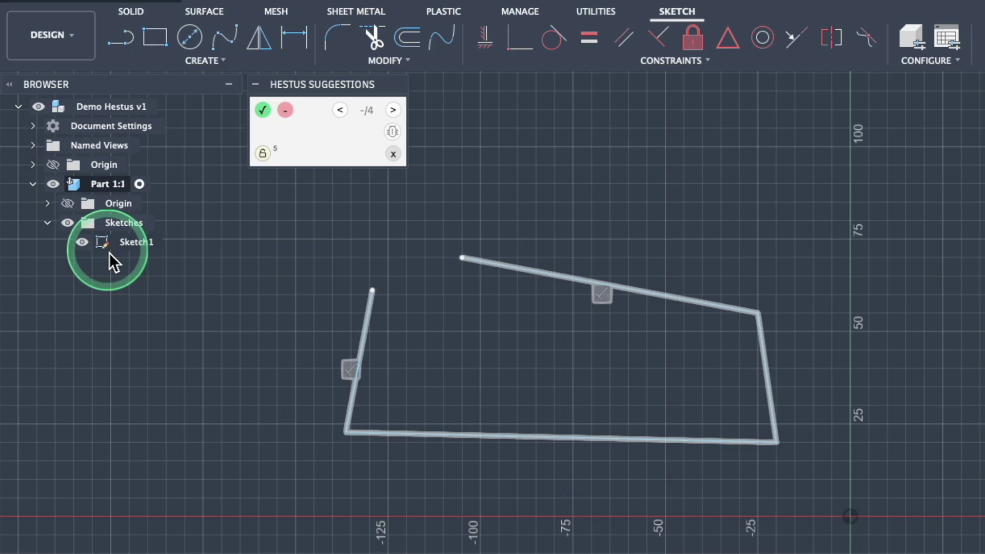
pyautogui.click(34, 184)
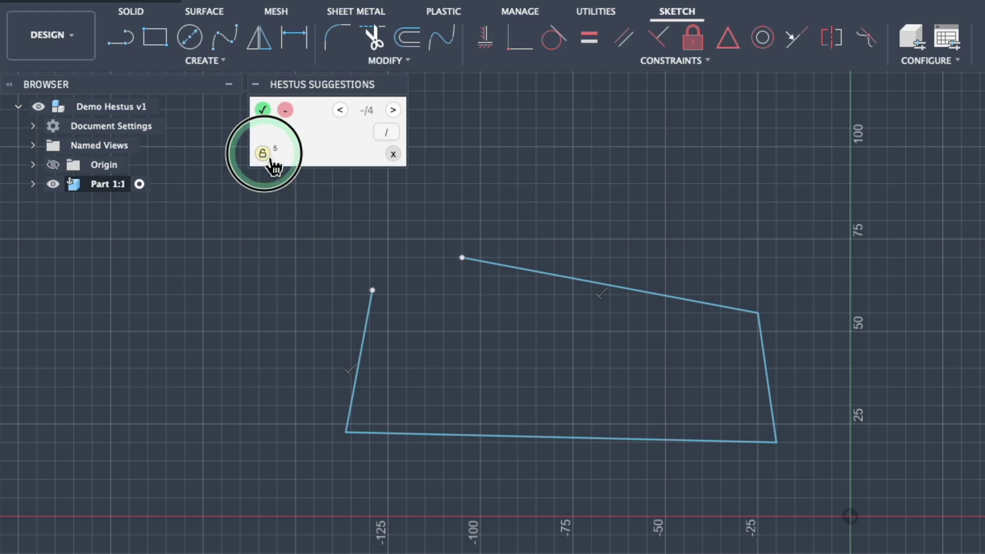
pyautogui.click(262, 153)
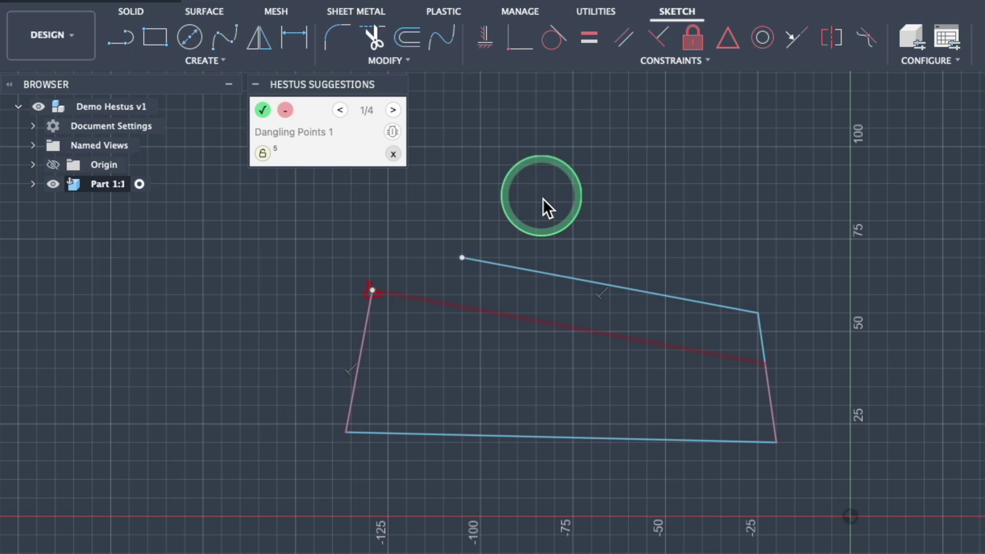
pyautogui.press('Return')
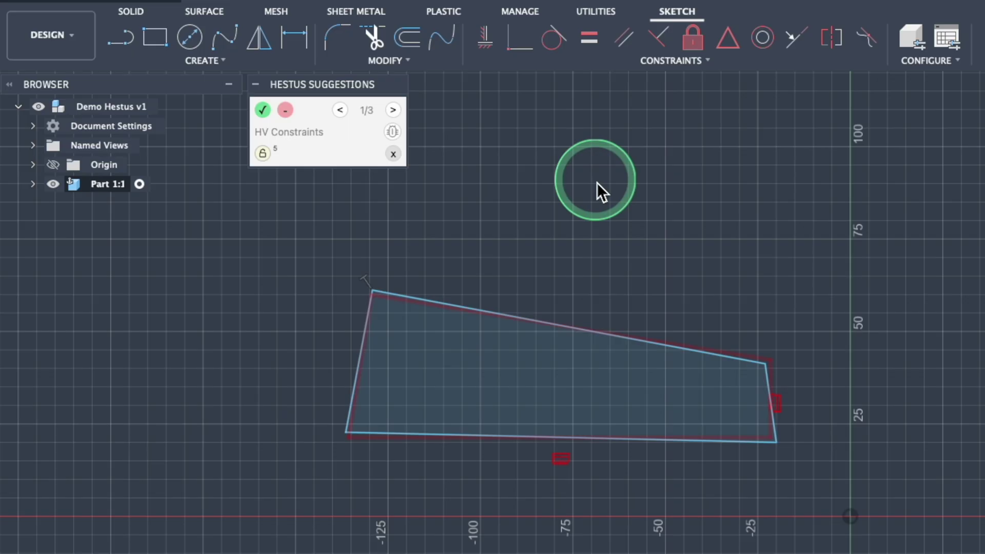
# - Apply the HV Constraints and All Line Dimensions suggestions, making a 100 × 40 rectangle
pyautogui.press('Tab')
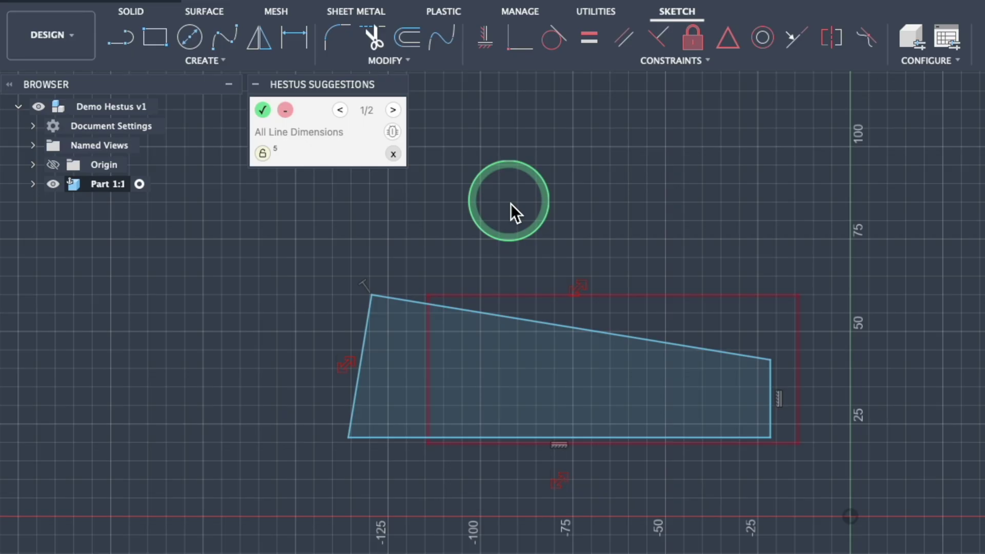
pyautogui.press('Tab')
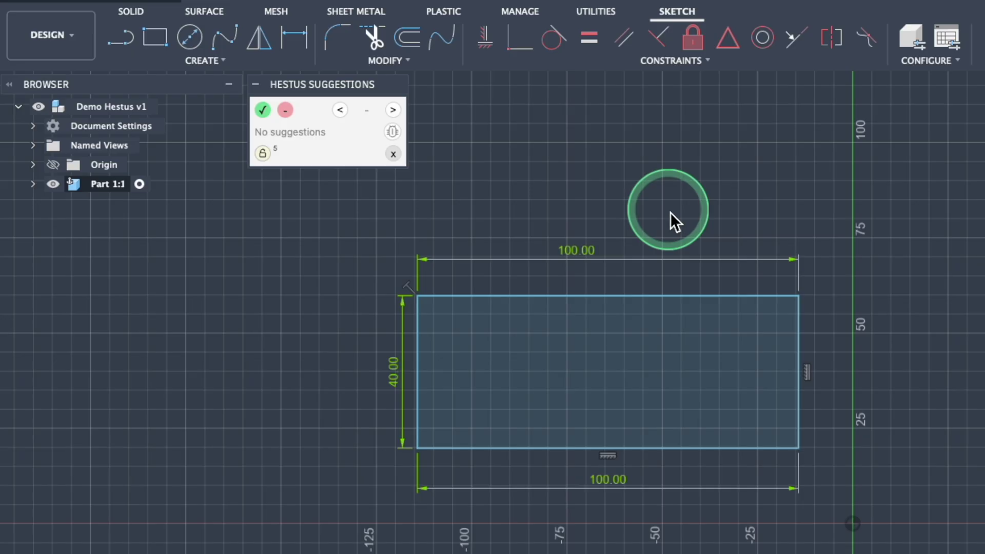
# - Make the rectangle's bottom-right corner coincident with the origin, then check Part 1:1 in the Browser
pyautogui.click(513, 47)
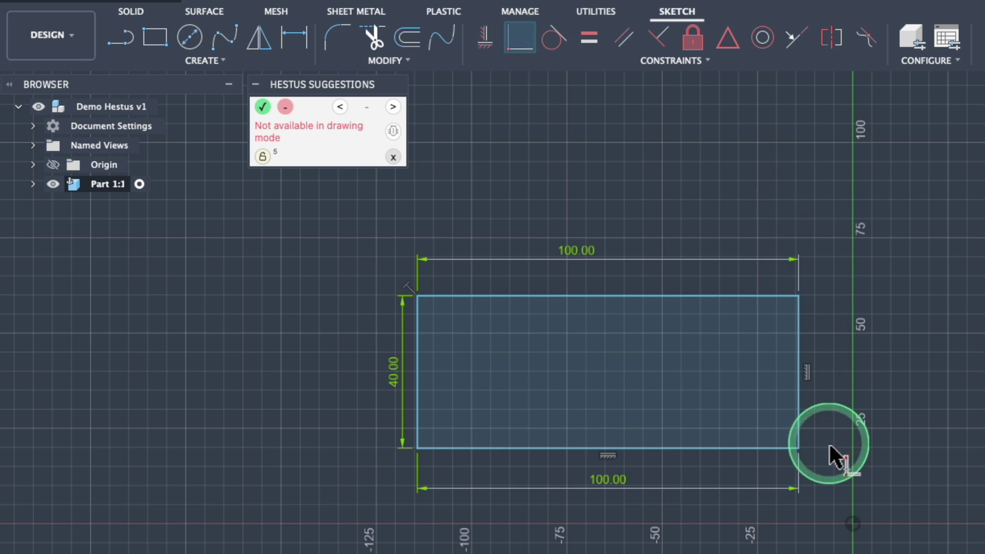
pyautogui.click(798, 449)
pyautogui.click(853, 523)
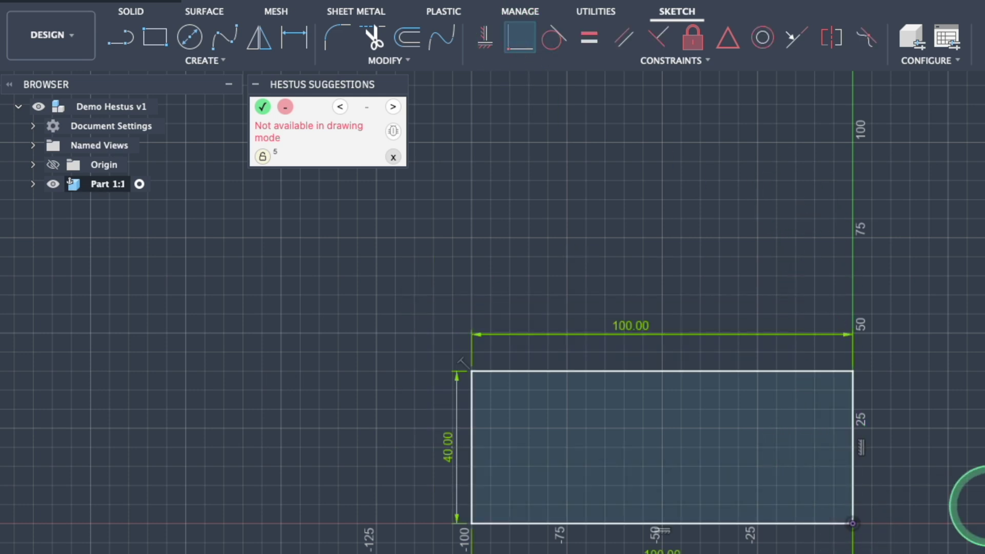
pyautogui.scroll(3, 648, 345)
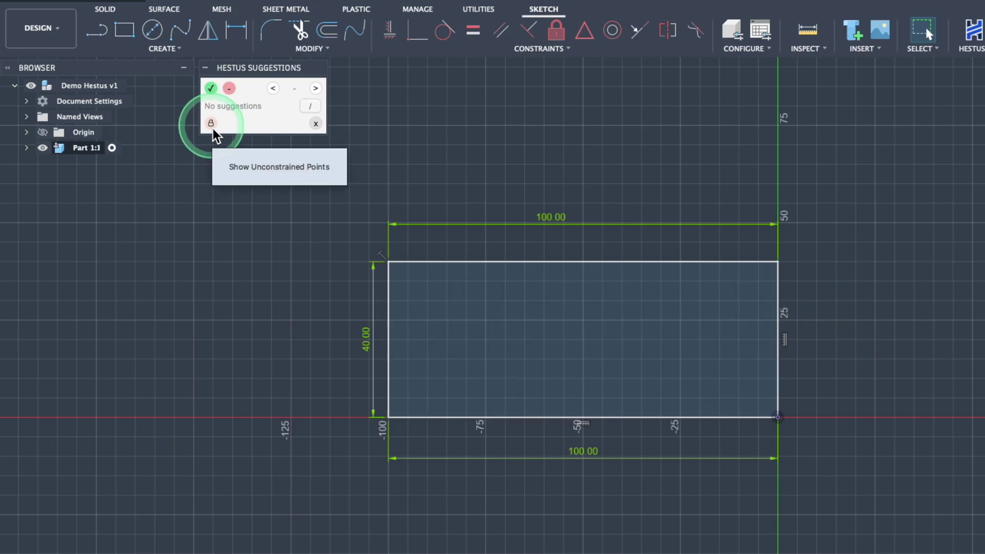
pyautogui.click(27, 148)
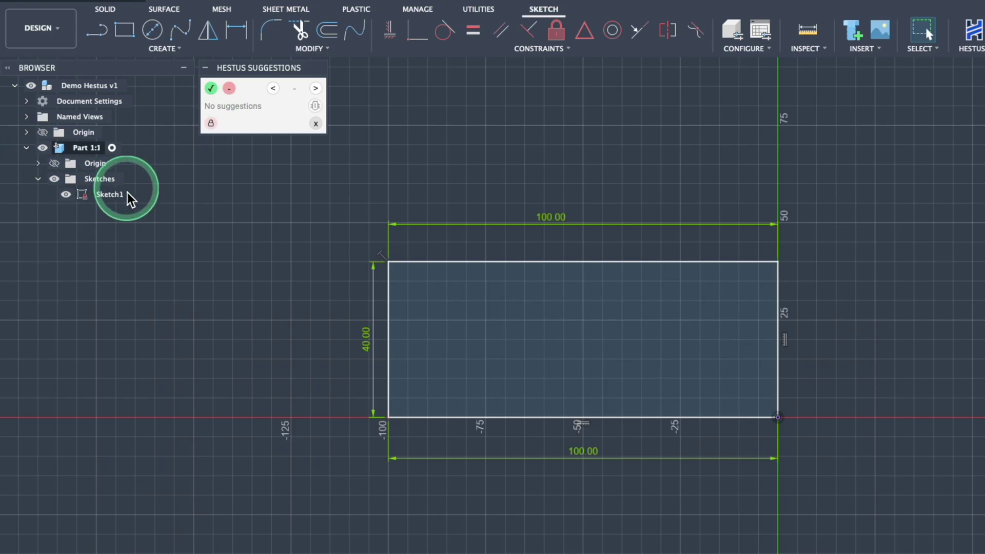
pyautogui.click(26, 147)
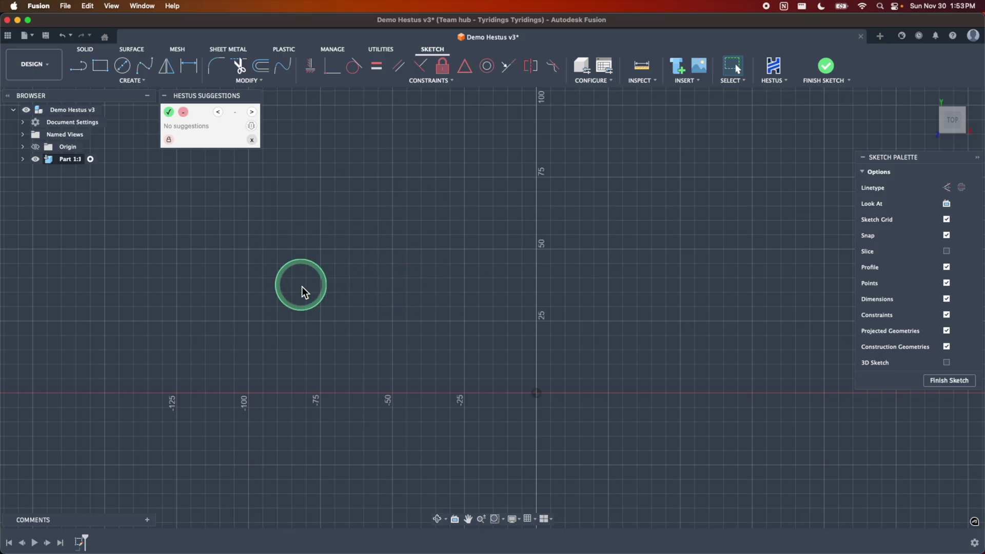
# - Draw a rectangle above and left of the origin, then cycle Hestus to Rectangle Centerlines
pyautogui.press('r')
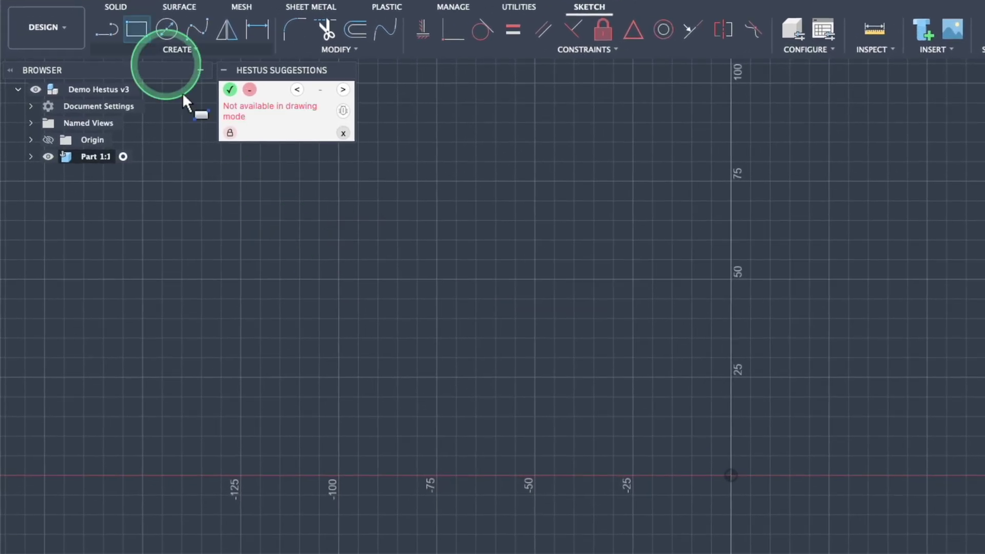
pyautogui.click(282, 204)
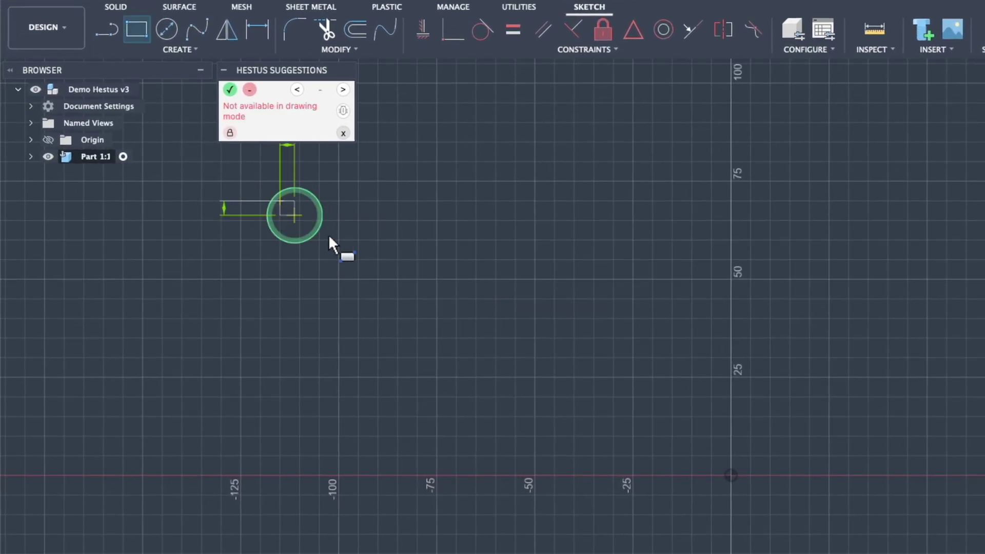
pyautogui.click(659, 411)
pyautogui.press('Escape')
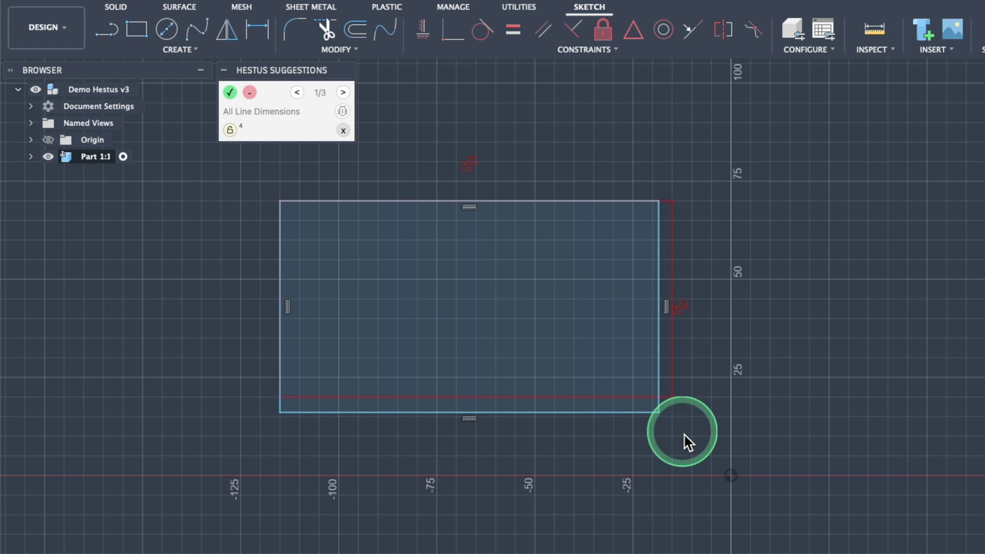
pyautogui.press('Tab')
pyautogui.press('Tab')
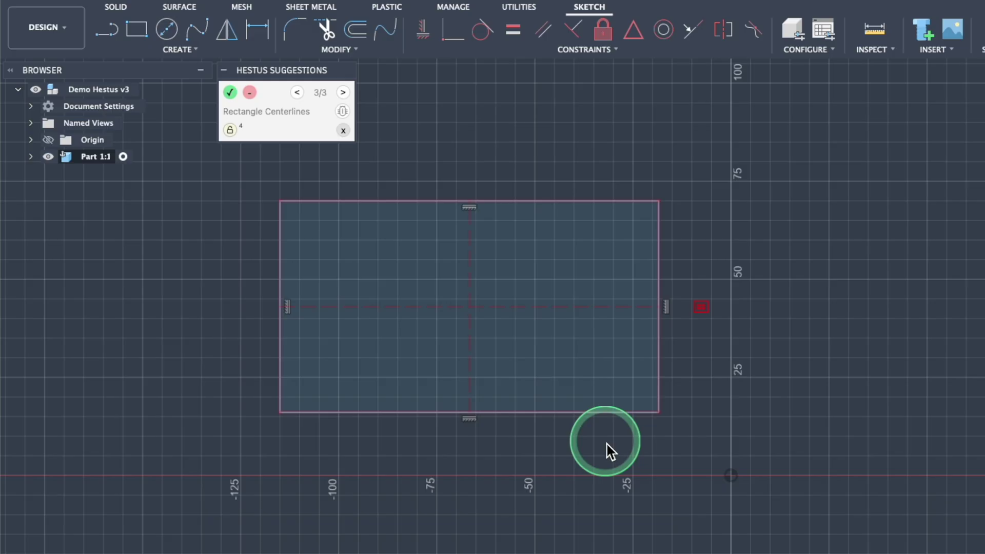
# - Add rectangle centerlines and make the rectangle's centre point coincident with the origin
pyautogui.press('Tab')
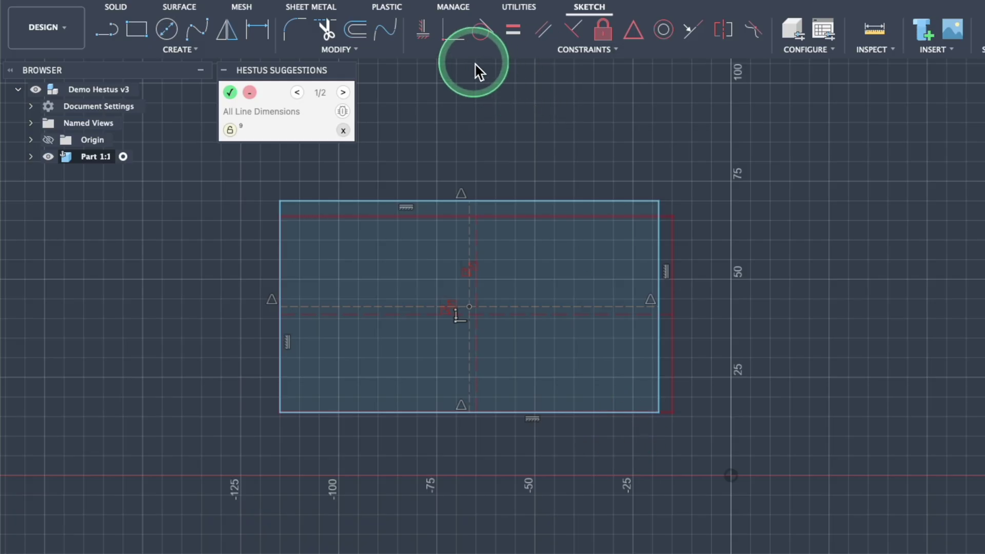
pyautogui.click(456, 43)
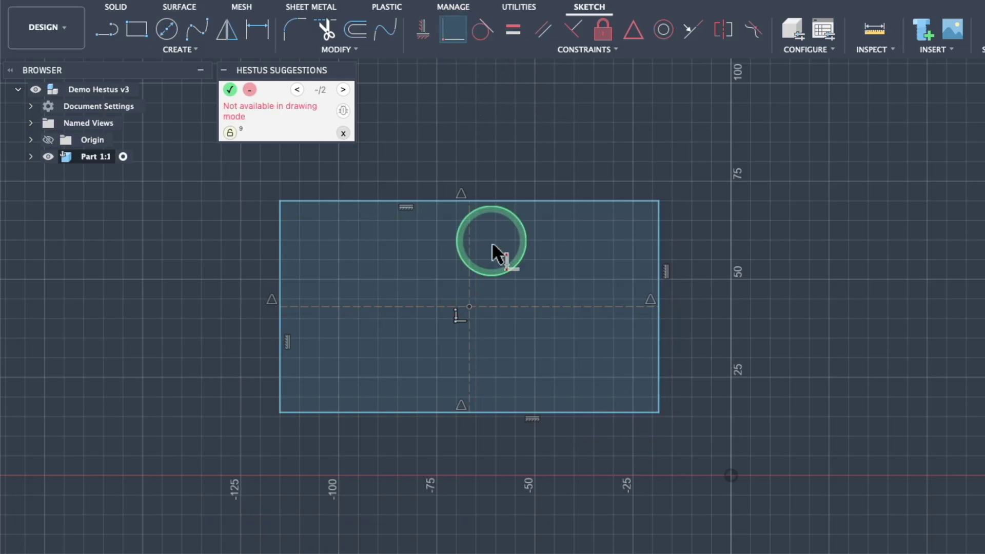
pyautogui.click(469, 307)
pyautogui.click(731, 476)
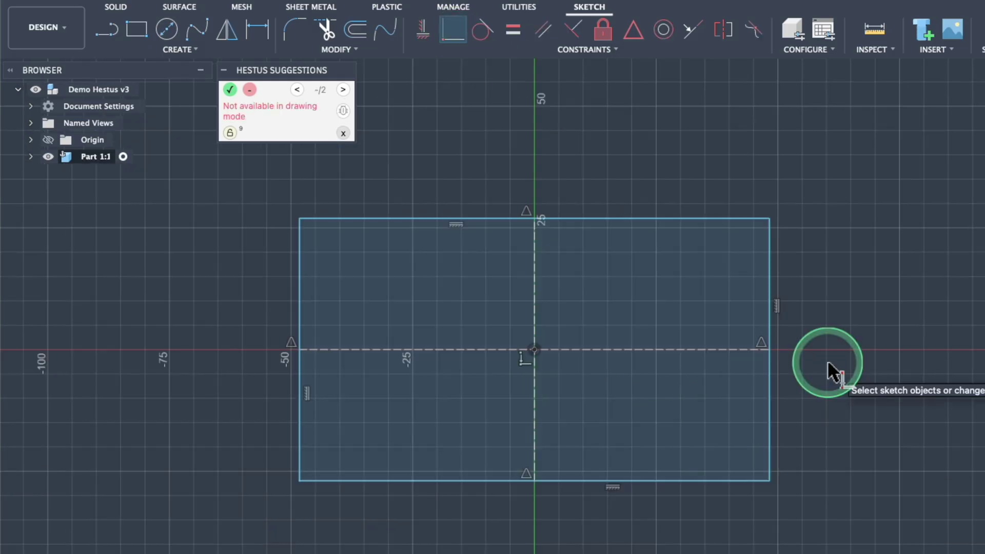
pyautogui.press('Escape')
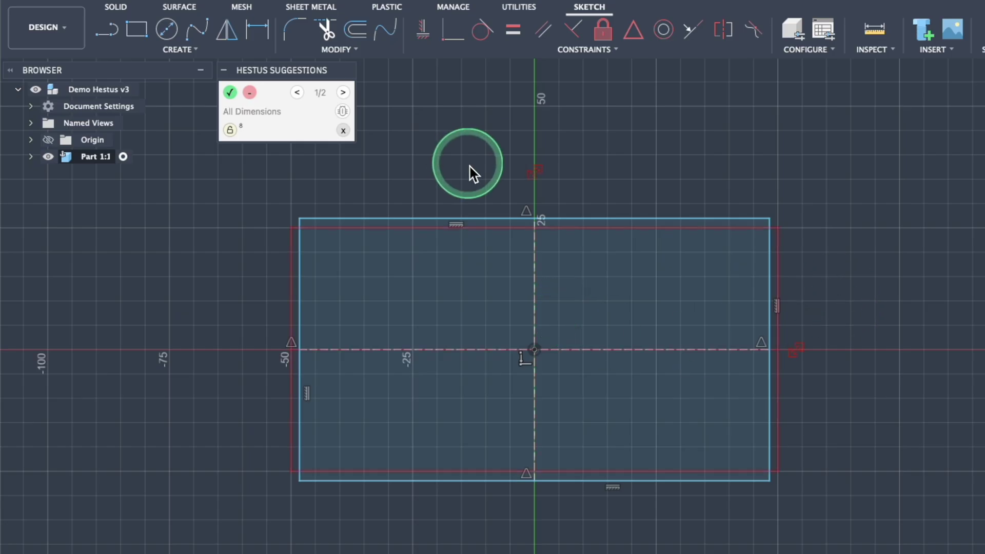
# - Accept the suggested dimensions, changing the width to 75 and keeping the height at 50
pyautogui.press('Tab')
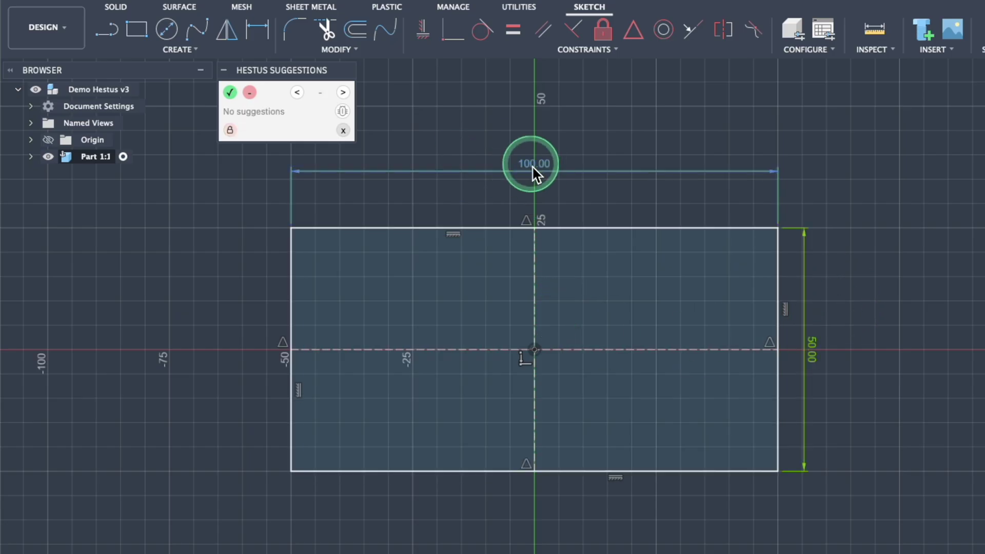
pyautogui.doubleClick(534, 163)
pyautogui.write('75')
pyautogui.press('Return')
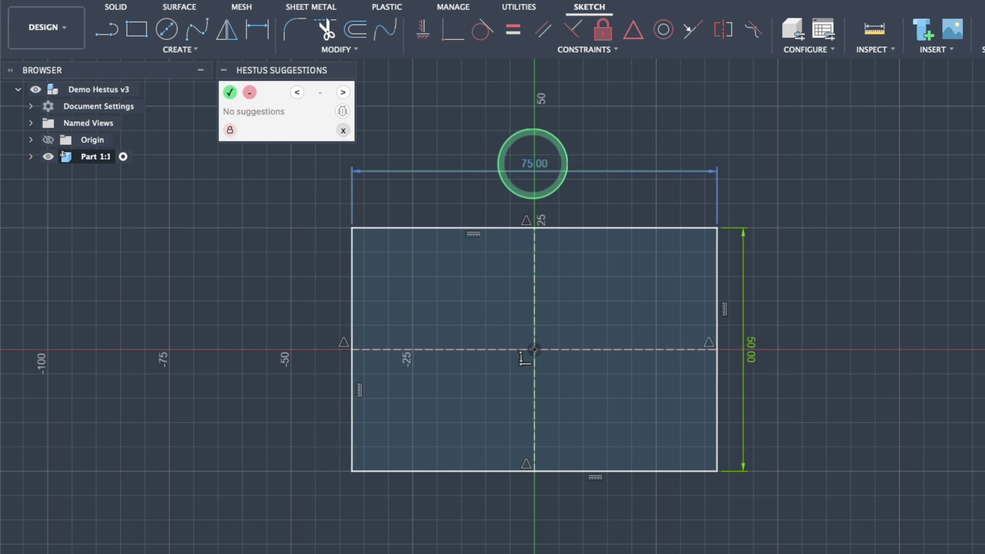
pyautogui.doubleClick(750, 351)
pyautogui.press('Return')
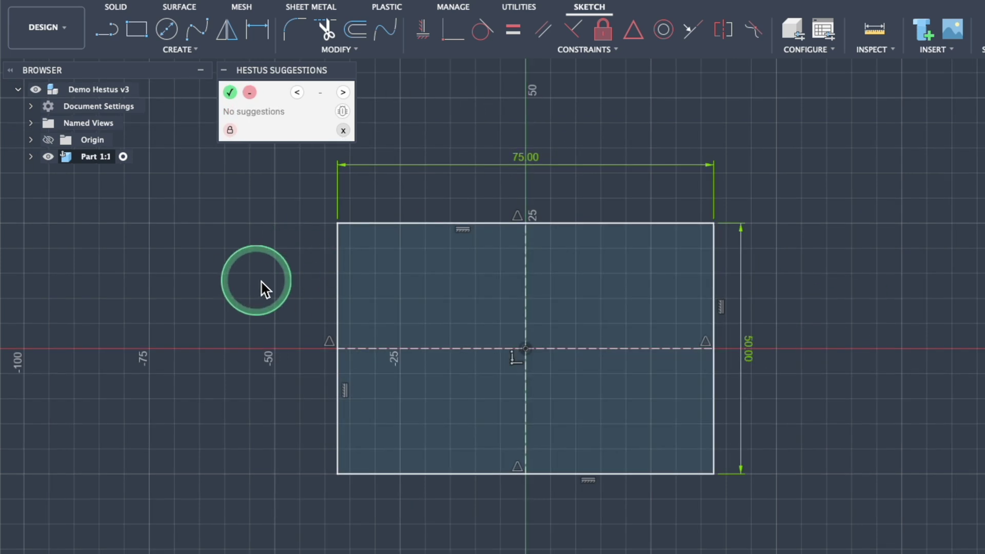
# - Draw a center-diameter circle in the rectangle's upper-left area
pyautogui.press('c')
pyautogui.click(400, 272)
pyautogui.click(387, 310)
pyautogui.press('Escape')
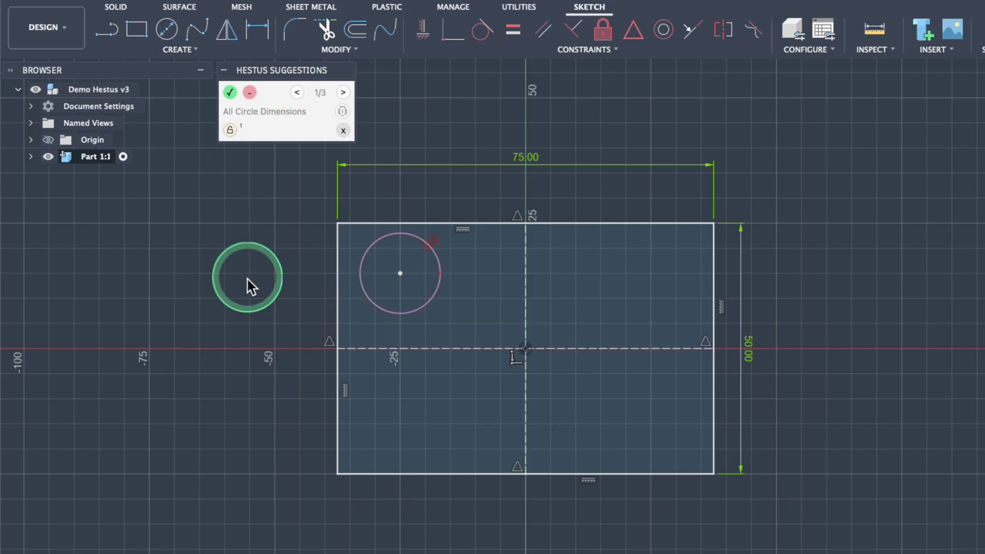
# - Dimension the circle's diameter to 10 mm
pyautogui.click(253, 245)
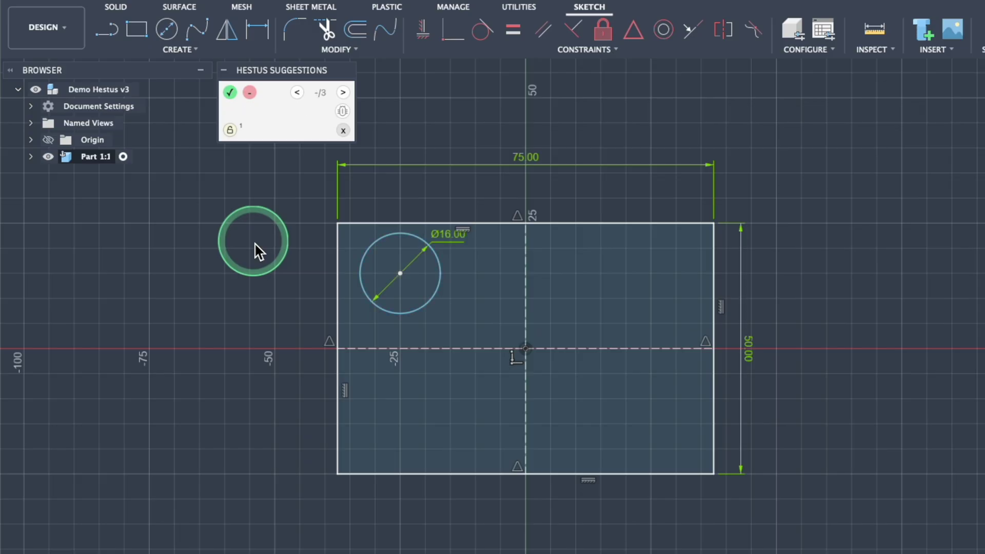
pyautogui.click(419, 249)
pyautogui.click(448, 238)
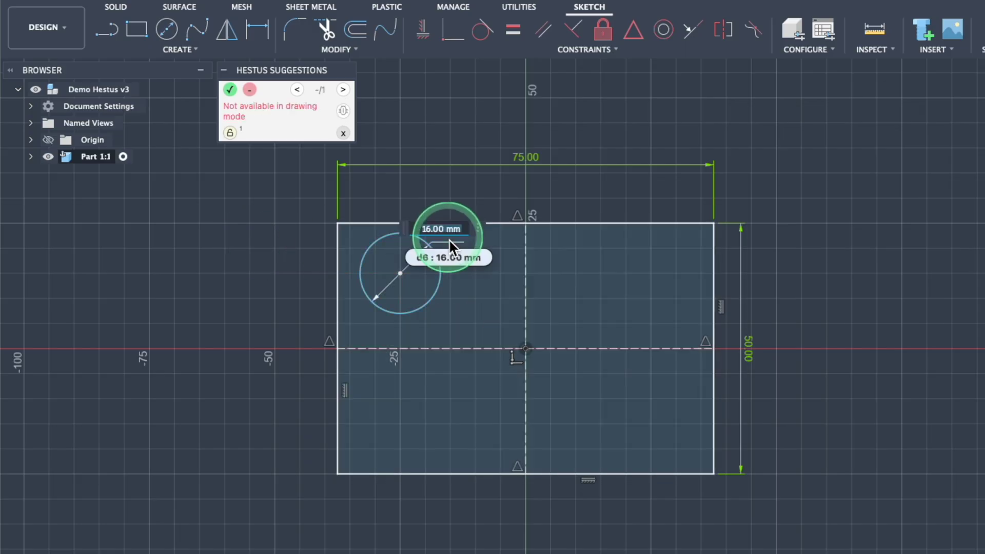
pyautogui.write('10')
pyautogui.press('Return')
pyautogui.scroll(-2, 253, 253)
pyautogui.scroll(4, 253, 253)
pyautogui.scroll(-1, 241, 272)
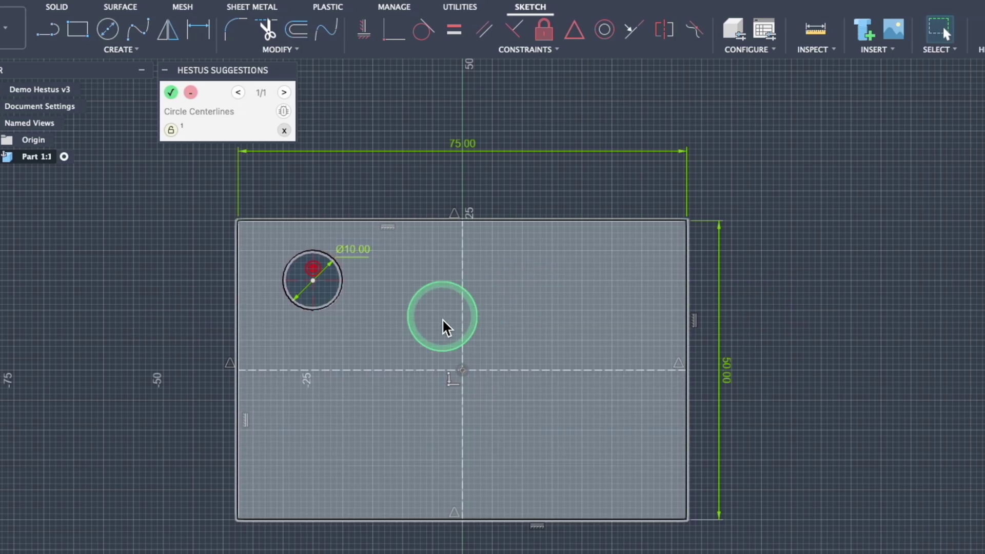
# - Set the vertical and horizontal middle lines to the Centerline linetype in the Sketch Palette
pyautogui.click(522, 325)
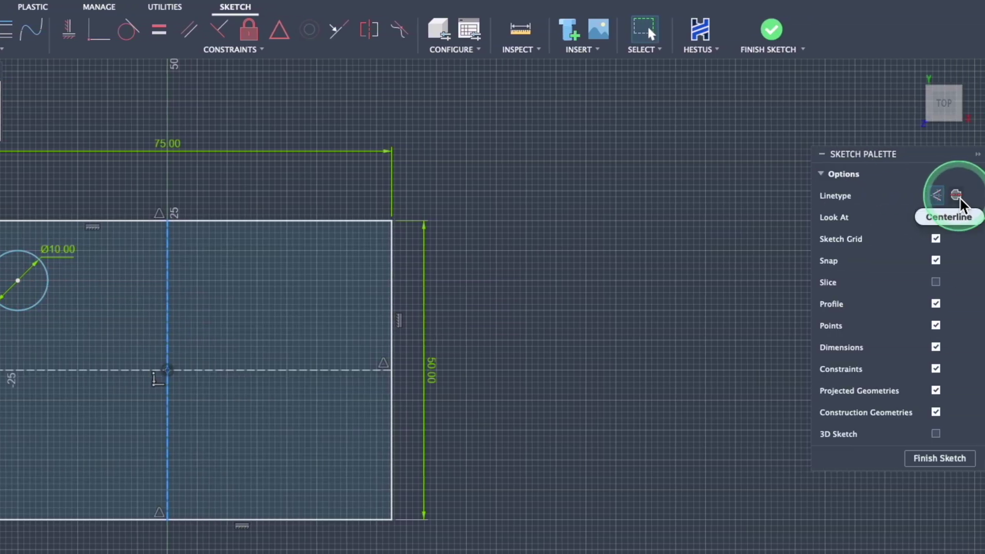
pyautogui.click(957, 196)
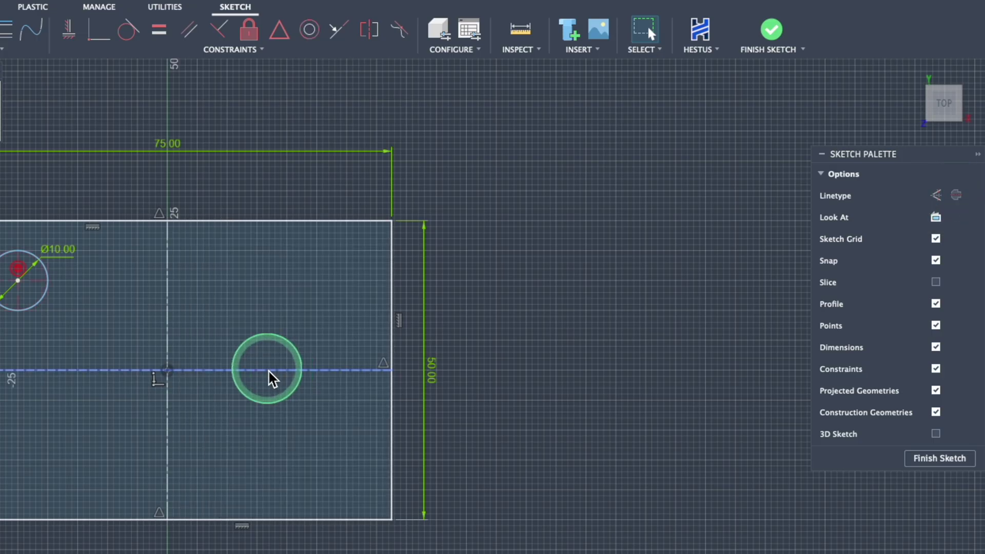
pyautogui.click(269, 371)
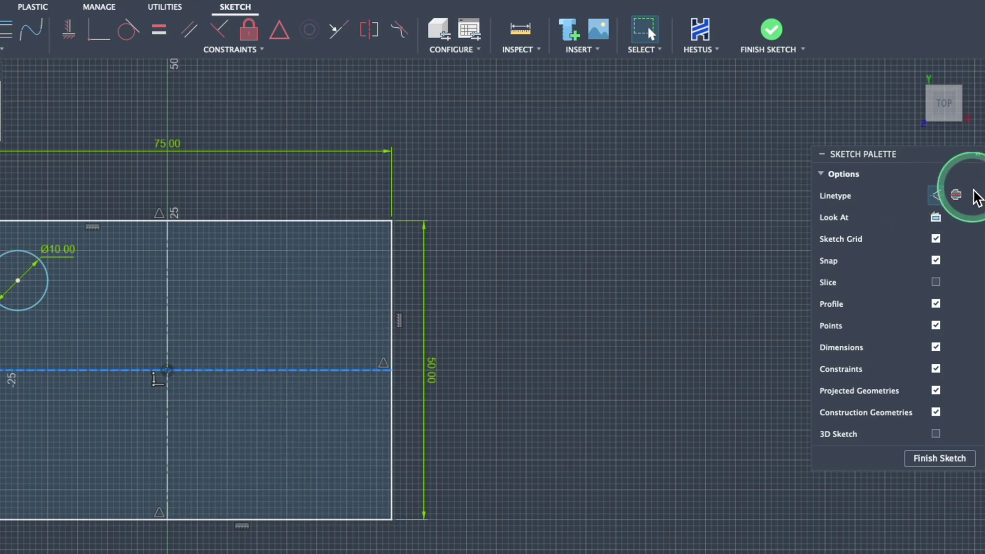
pyautogui.click(957, 196)
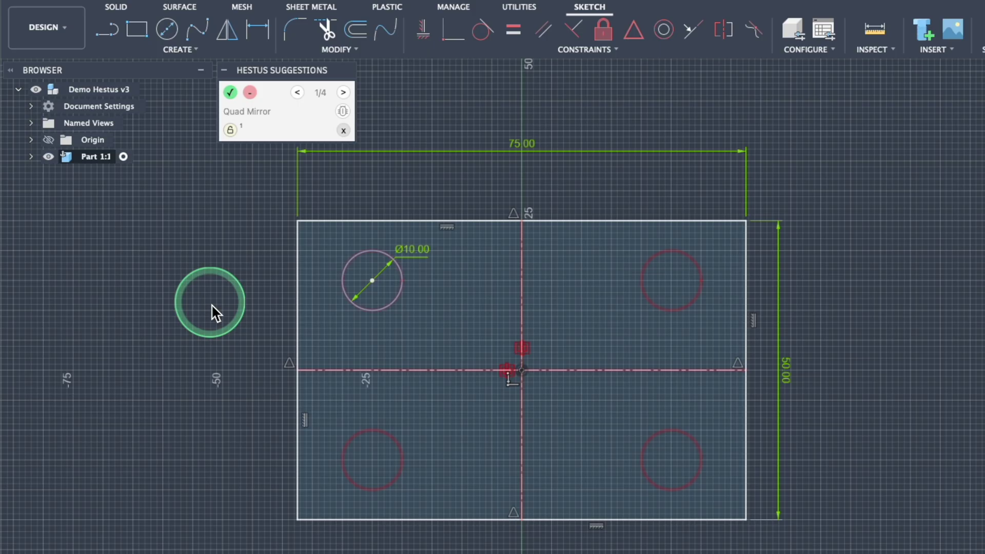
# - Accept the Quad Mirror suggestion and dimension the horizontal hole spacing to 46 mm
pyautogui.press('Tab')
pyautogui.press('d')
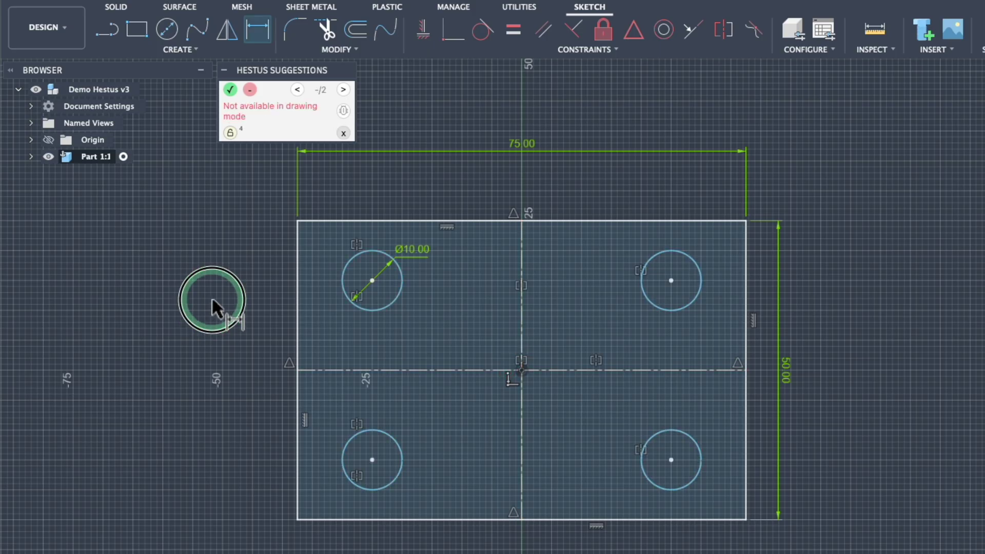
pyautogui.click(521, 322)
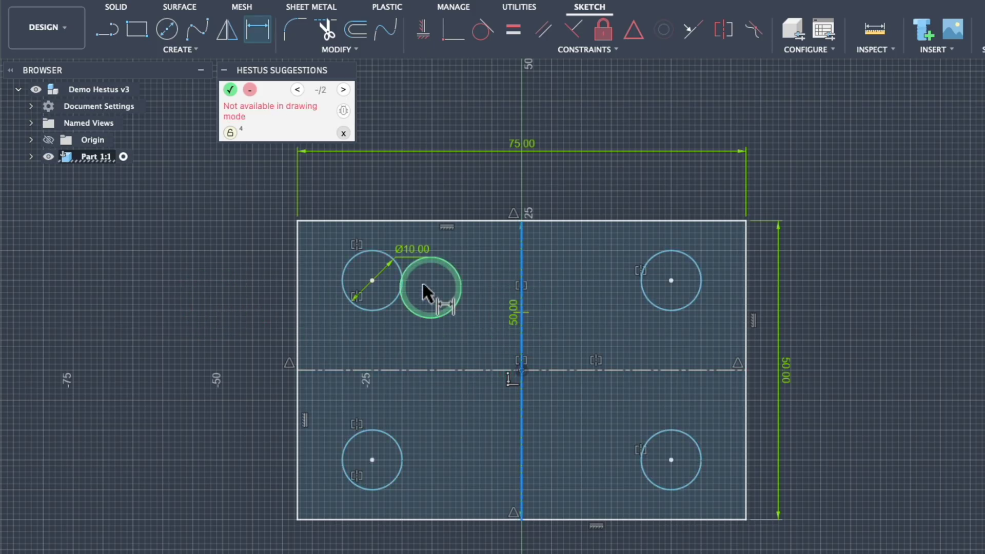
pyautogui.click(372, 280)
pyautogui.click(392, 248)
pyautogui.click(423, 185)
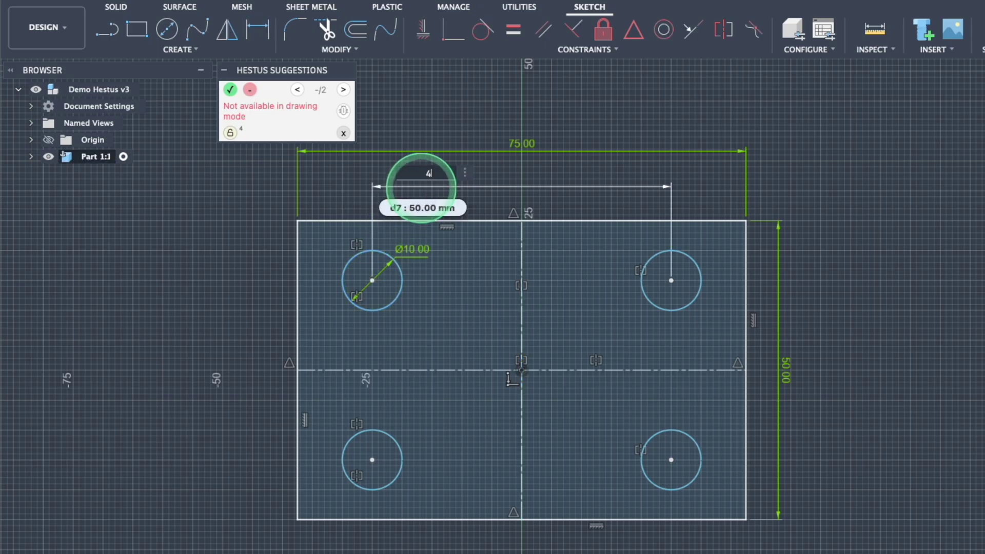
pyautogui.write('46')
pyautogui.press('Return')
# - Dimension the vertical hole spacing across the horizontal centreline to 26 mm
pyautogui.click(434, 369)
pyautogui.click(385, 281)
pyautogui.click(237, 306)
pyautogui.write('26')
pyautogui.press('Return')
pyautogui.click(861, 336)
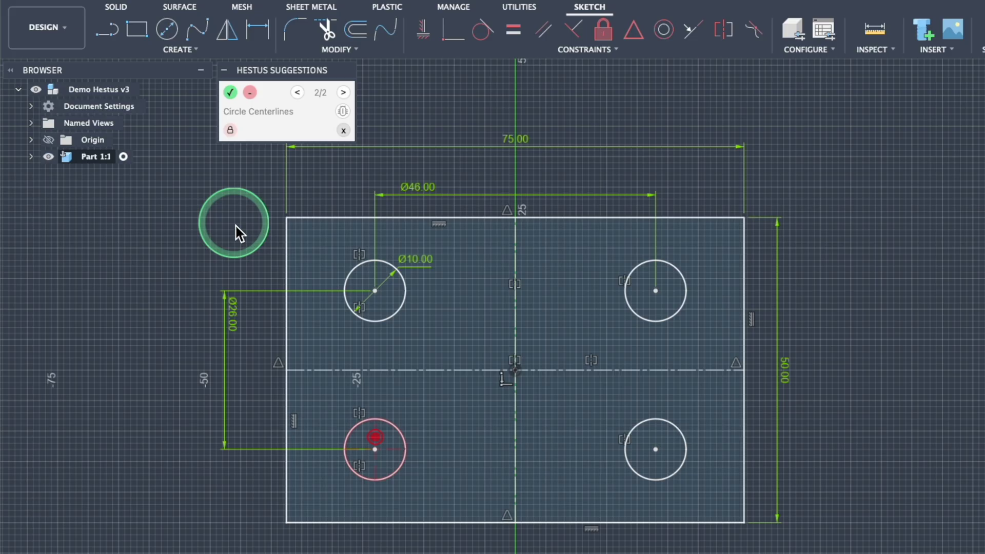
# - Extrude the three plate regions, excluding the holes, by 5 mm
pyautogui.press('e')
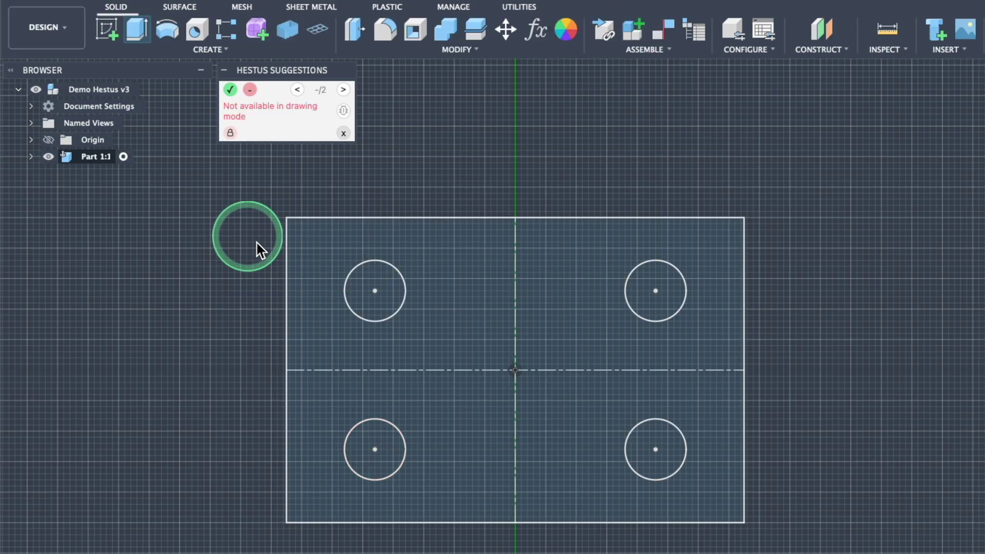
pyautogui.click(457, 296)
pyautogui.click(592, 447)
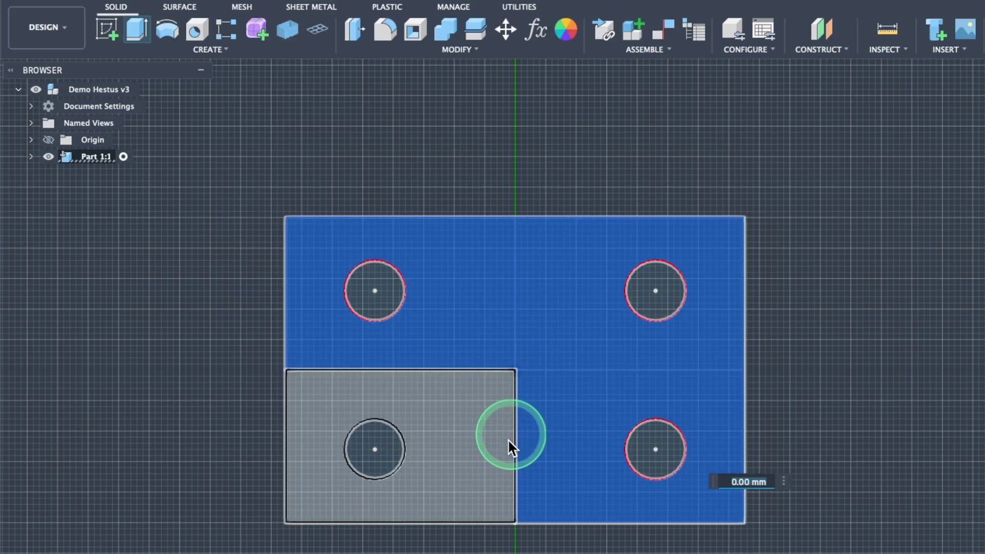
pyautogui.click(505, 437)
pyautogui.write('5')
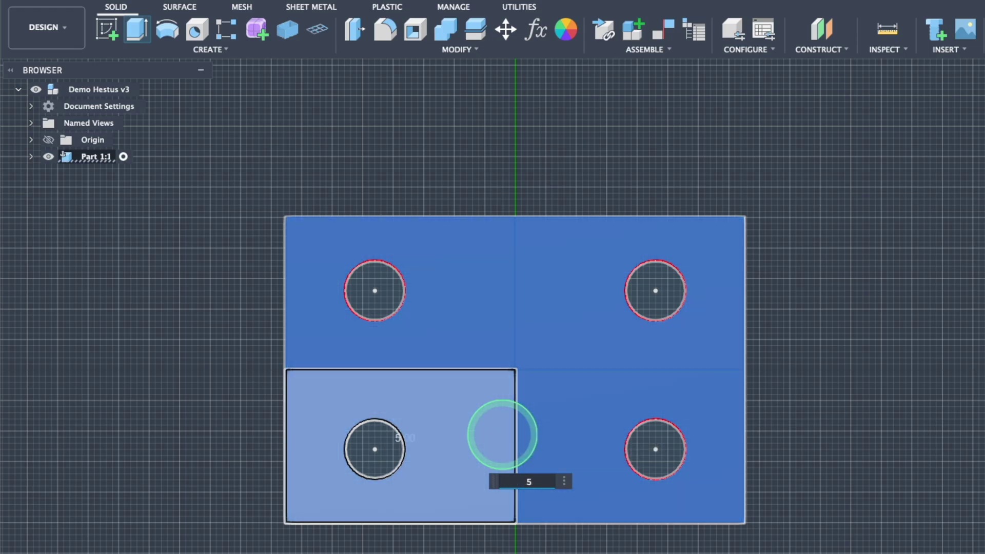
pyautogui.press('Return')
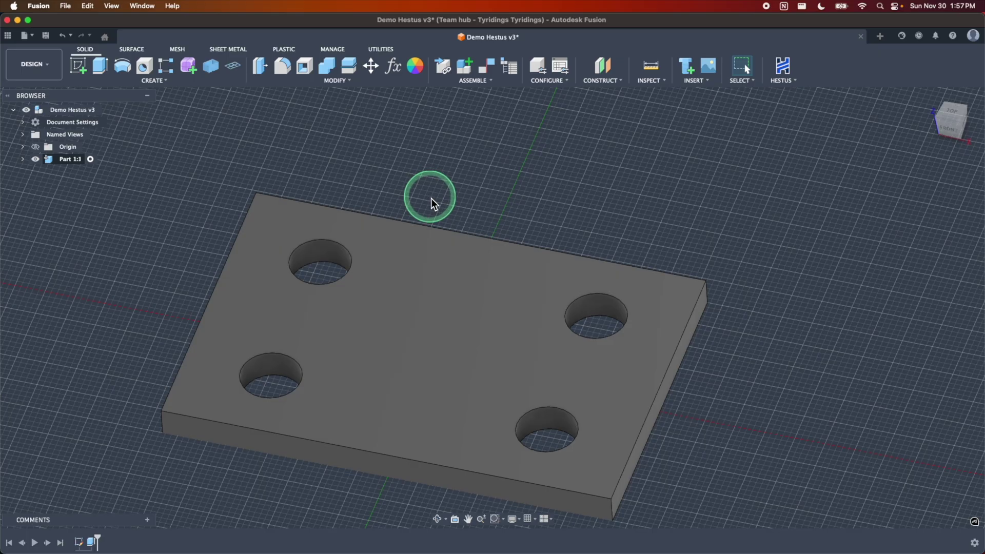
# - Activate the top-level design and create a new component named Part 2
pyautogui.scroll(1, 434, 198)
pyautogui.click(108, 112)
pyautogui.click(466, 72)
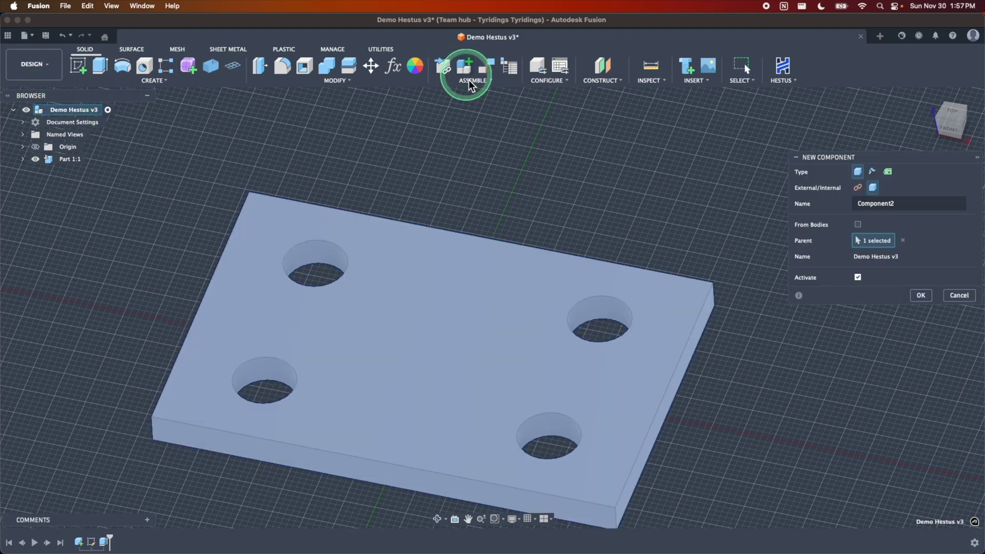
pyautogui.click(887, 199)
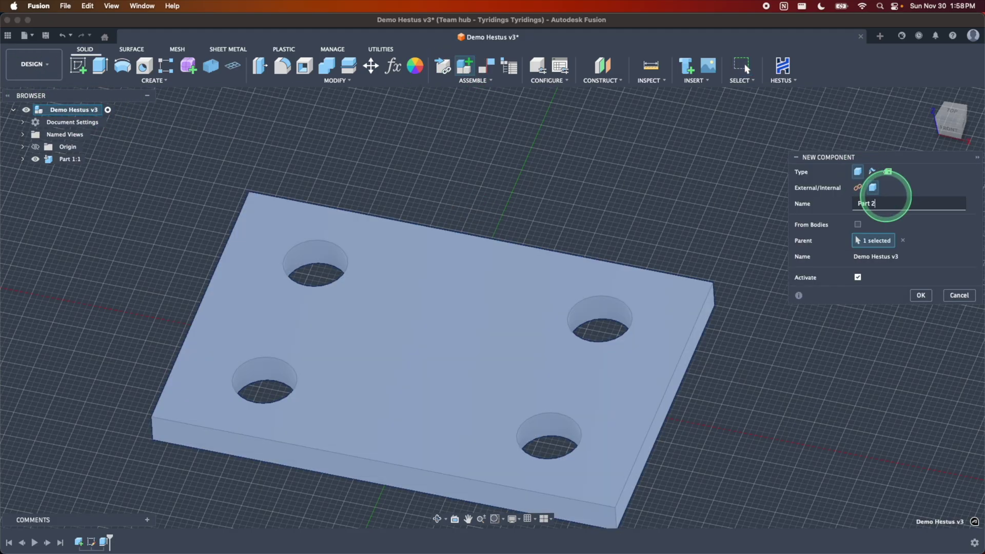
pyautogui.write('Part 2')
pyautogui.press('Return')
# - Hide Part 1:1 and start a new sketch on an origin plane
pyautogui.click(36, 159)
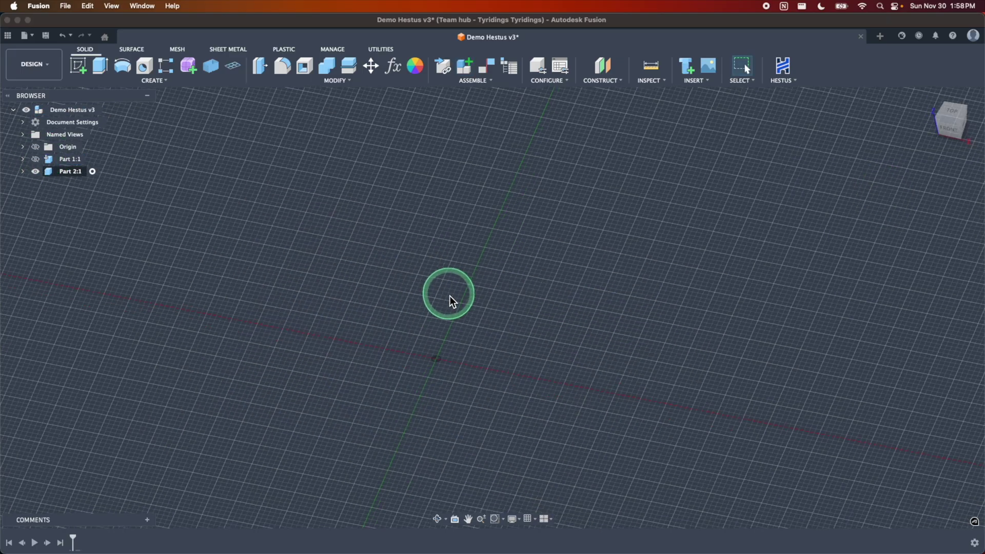
pyautogui.click(81, 66)
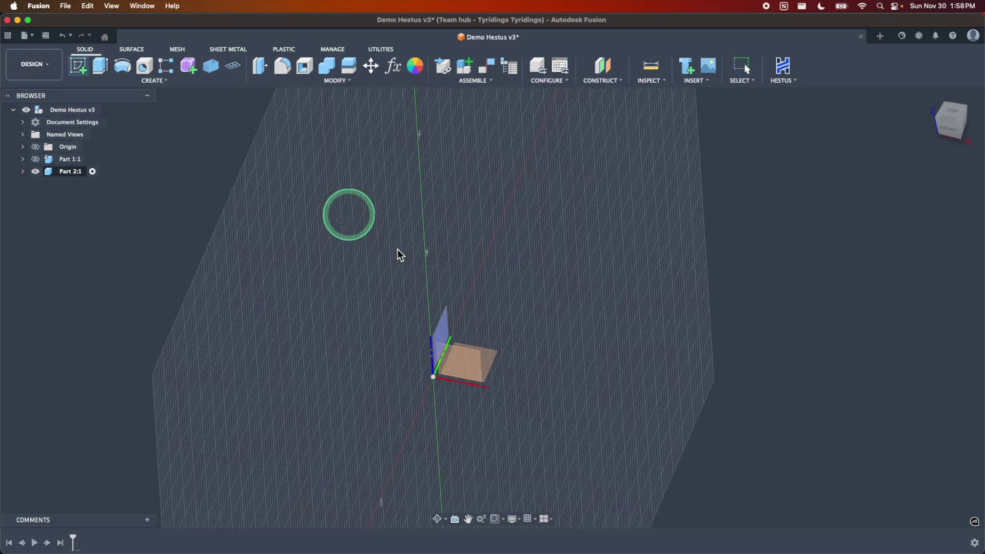
pyautogui.click(488, 354)
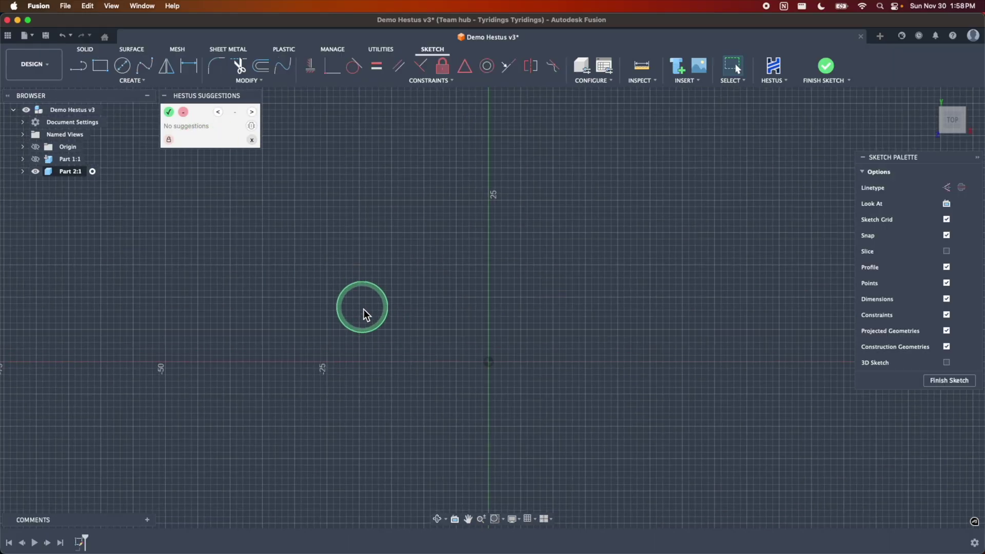
# - Sketch a rough rounded-triangle outline from lines and tangent corner arcs
pyautogui.press('l')
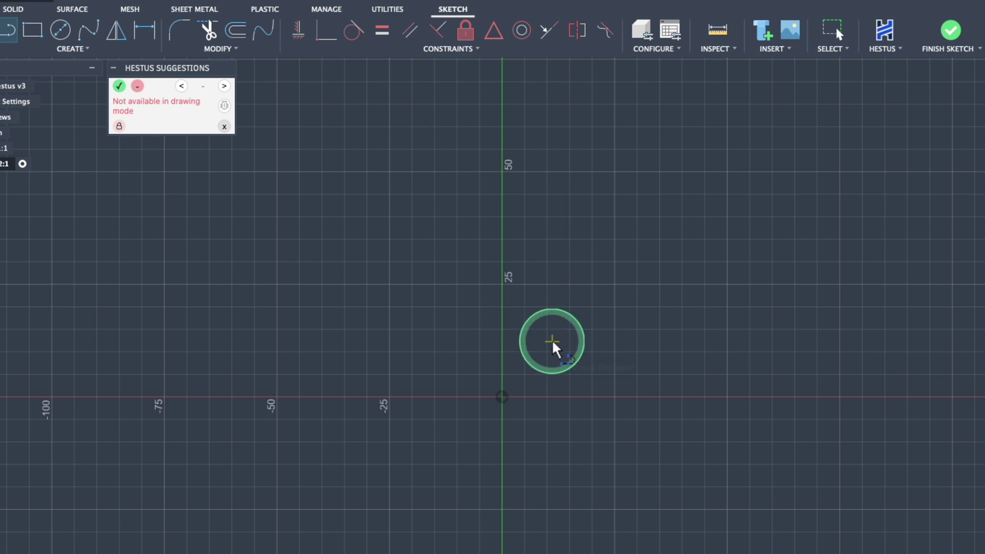
pyautogui.click(563, 359)
pyautogui.click(583, 178)
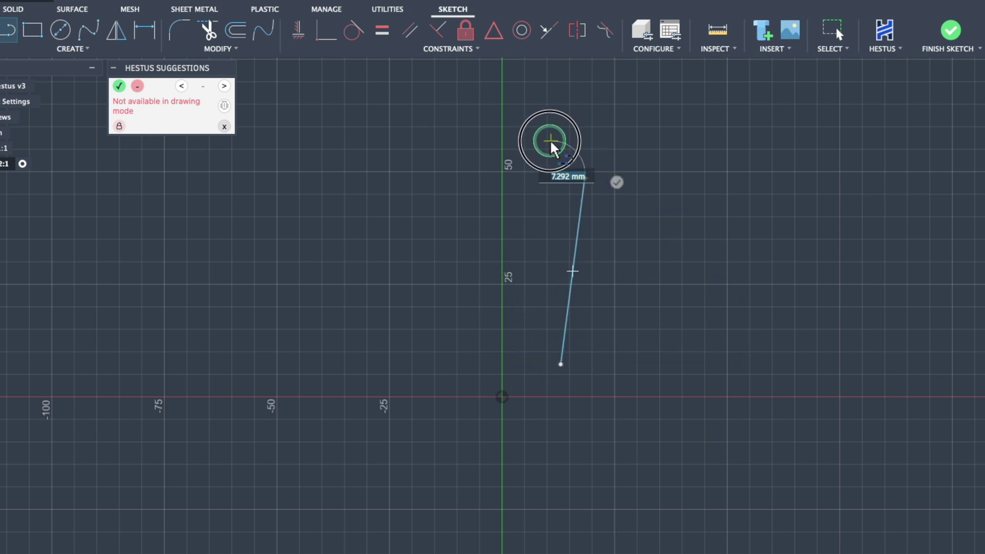
pyautogui.click(537, 138)
pyautogui.moveTo(368, 155); pyautogui.dragTo(332, 213)
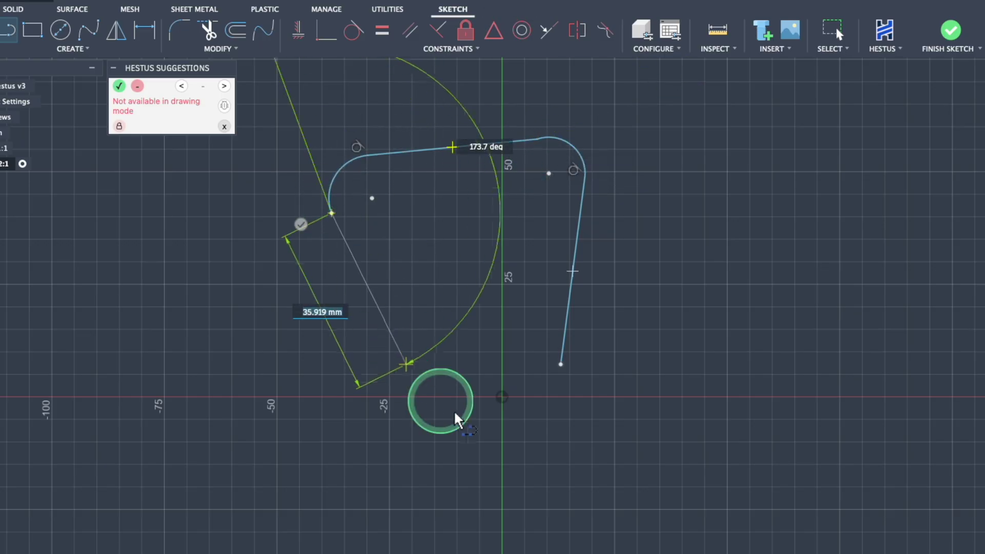
pyautogui.moveTo(485, 483); pyautogui.dragTo(562, 472)
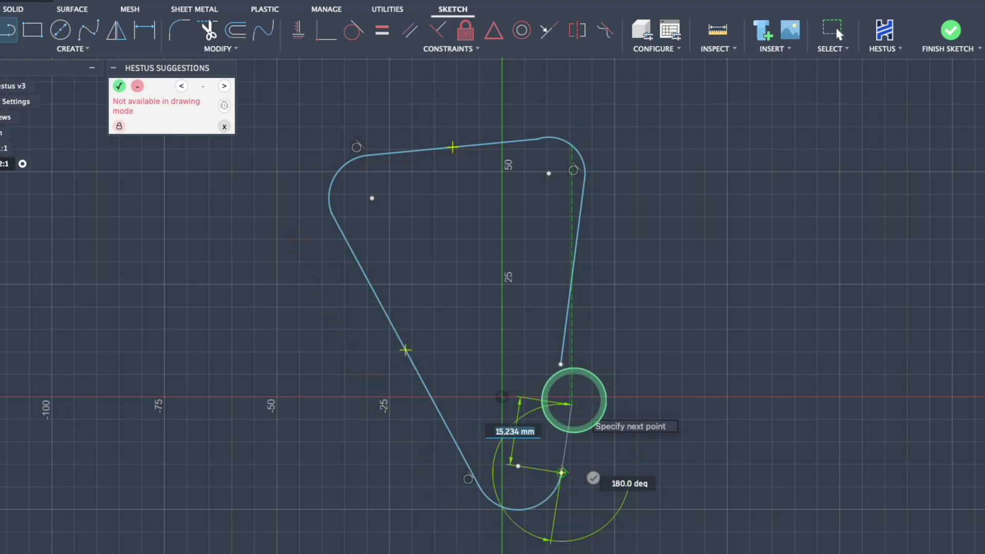
pyautogui.press('Escape')
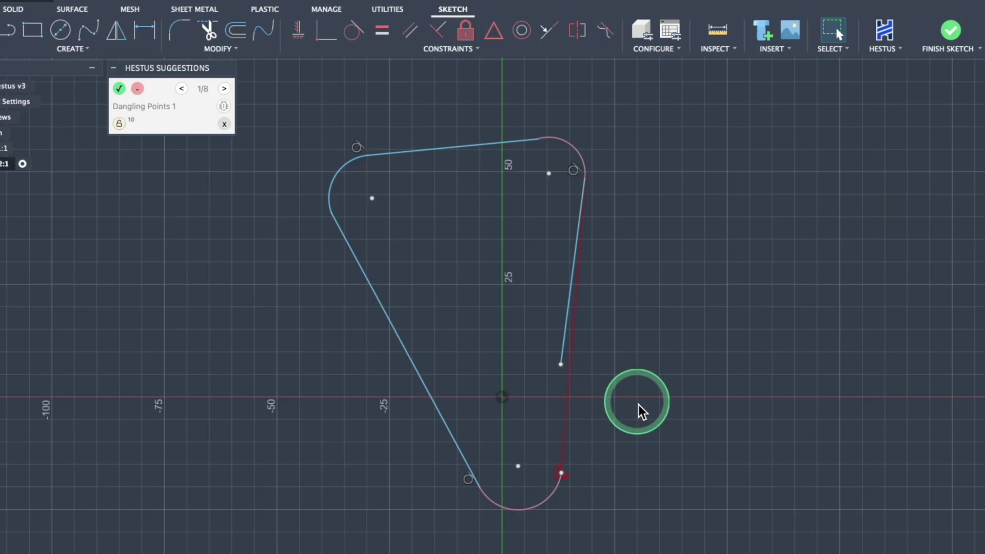
# - Accept Hestus suggestions to close the outline gap and make the three corner arcs equal
pyautogui.press('Return')
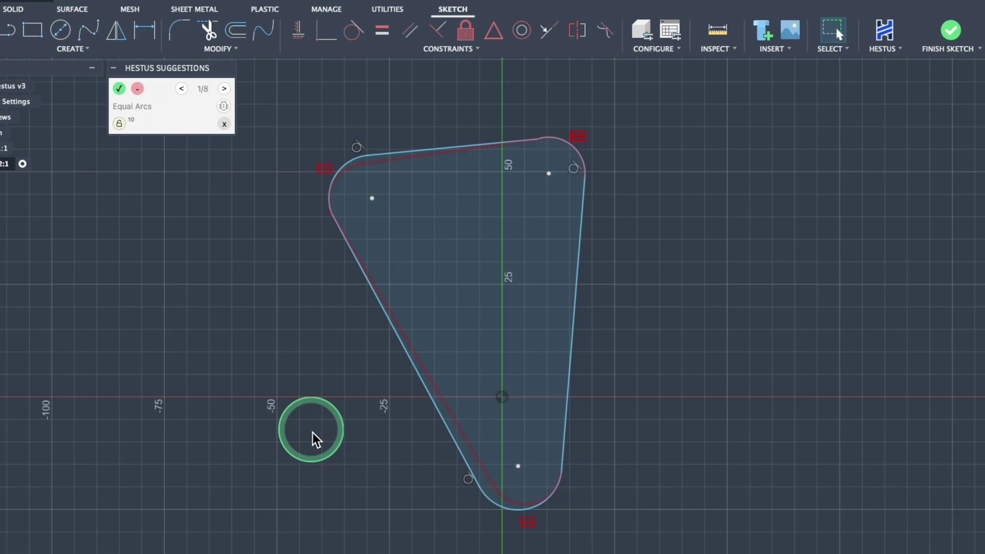
pyautogui.press('Return')
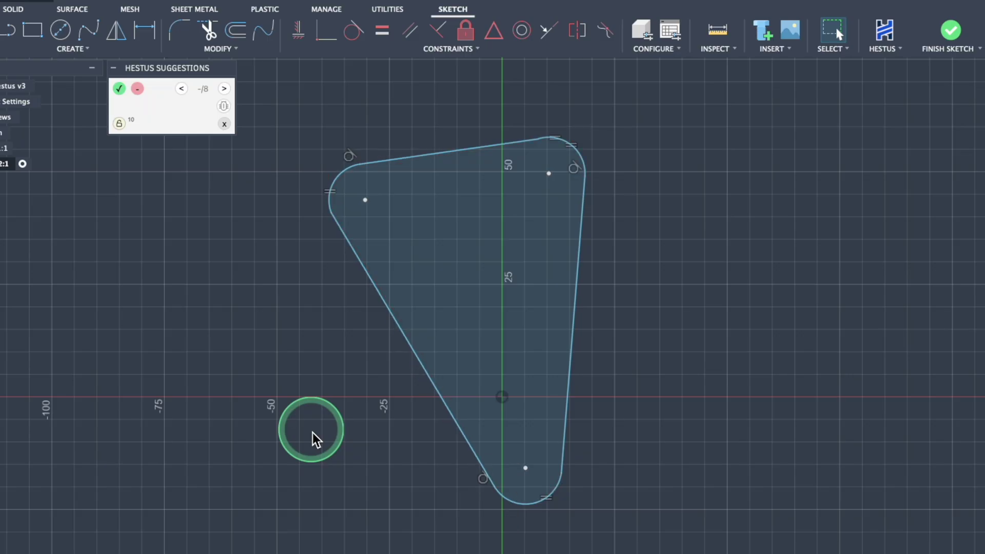
pyautogui.scroll(-2, 344, 403)
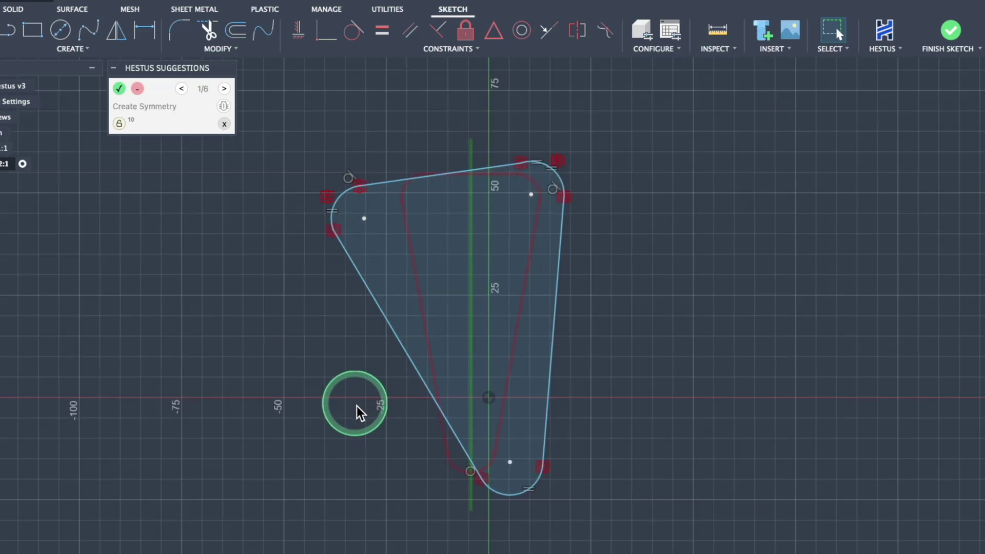
pyautogui.scroll(4, 385, 380)
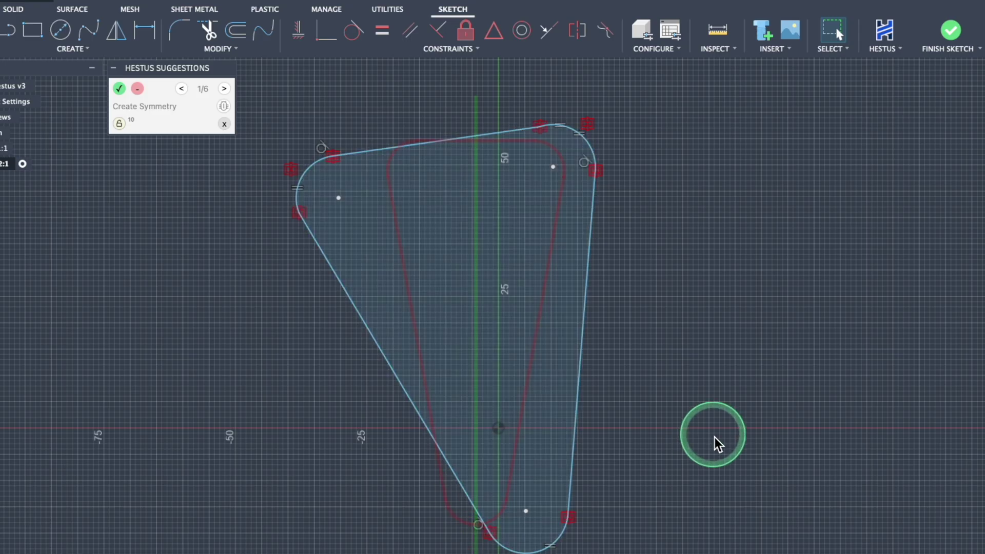
# - Make the outline symmetric about the centreline and skip the HV Constraints suggestion
pyautogui.press('Return')
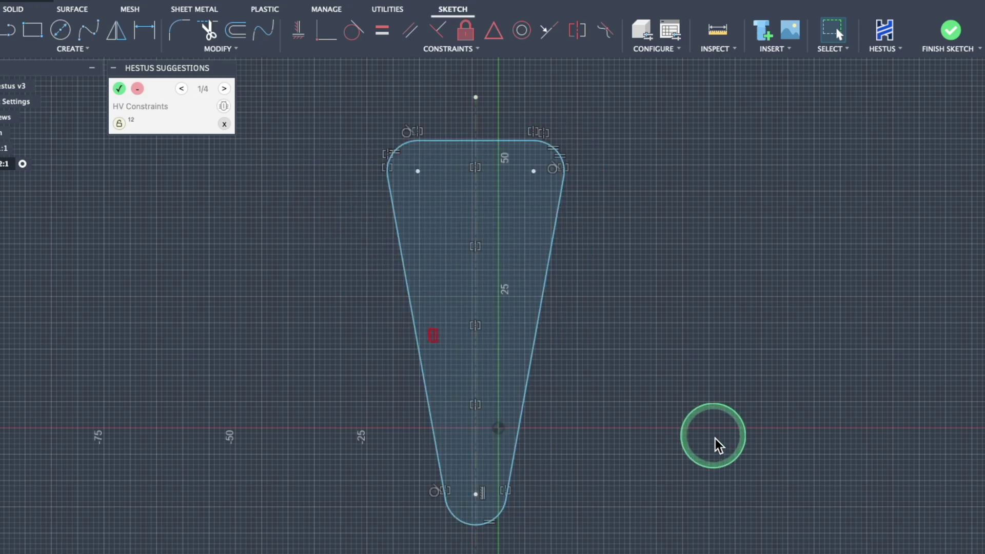
pyautogui.press('Tab')
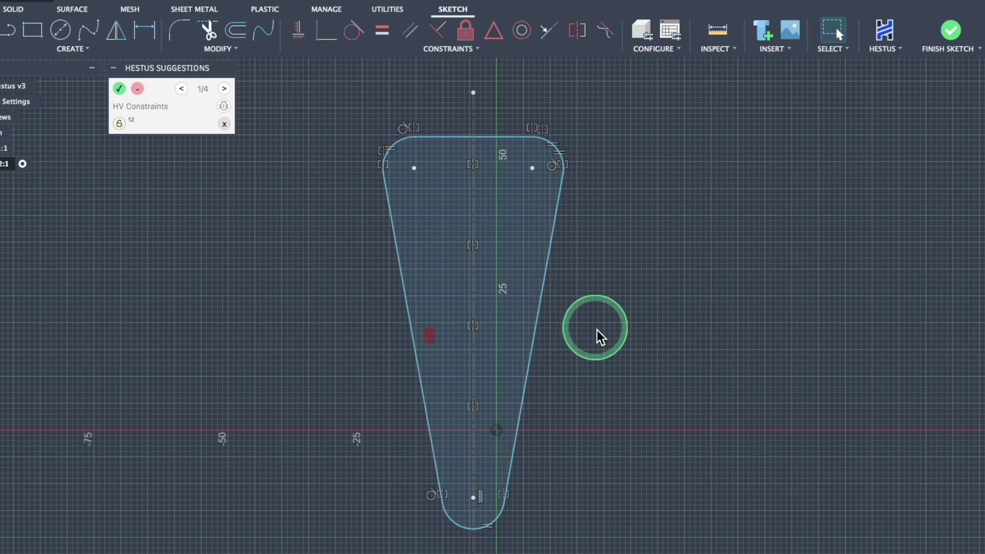
pyautogui.press('Return')
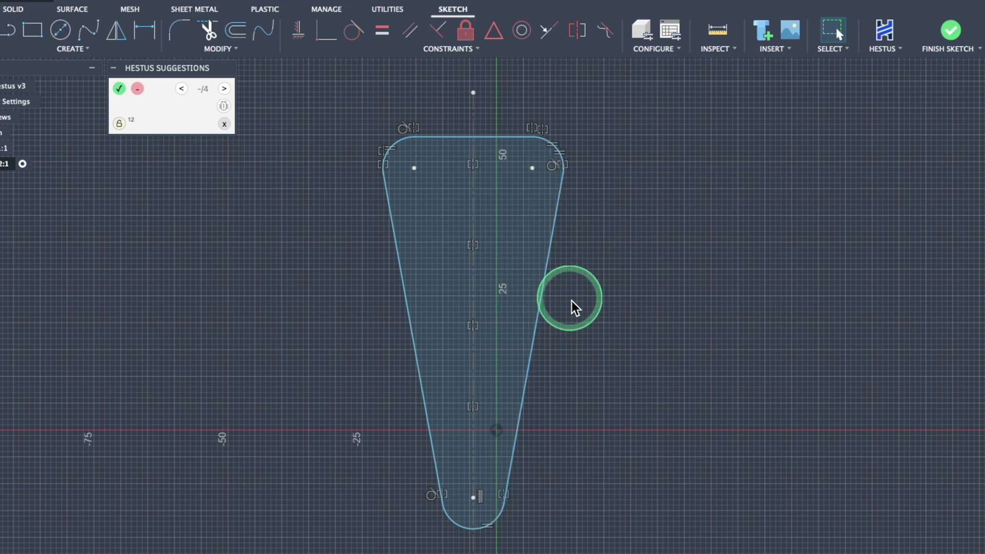
# - Make the bottom arc centre coincident with the origin and attach the centreline ends to the top edge and bottom arc
pyautogui.scroll(1, 575, 298)
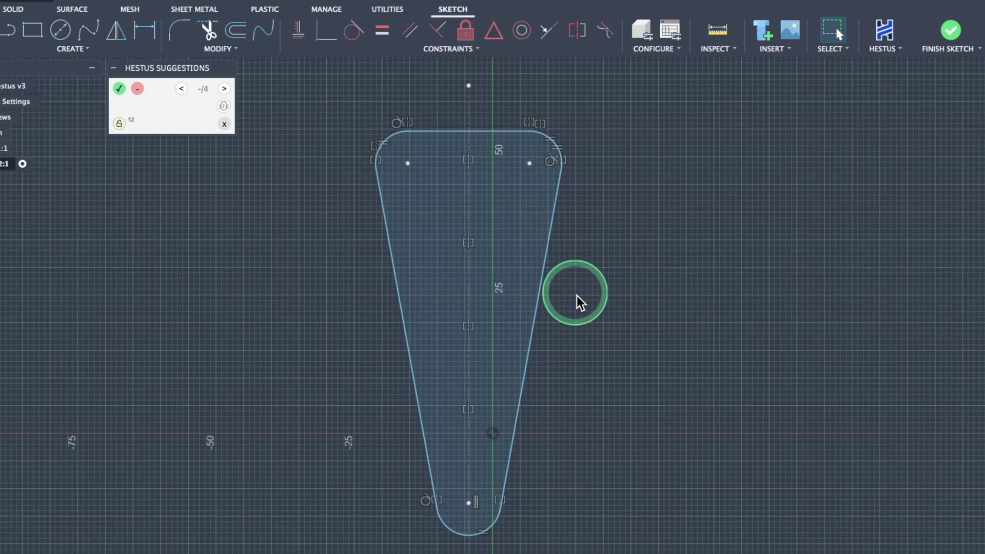
pyautogui.click(322, 38)
pyautogui.click(469, 503)
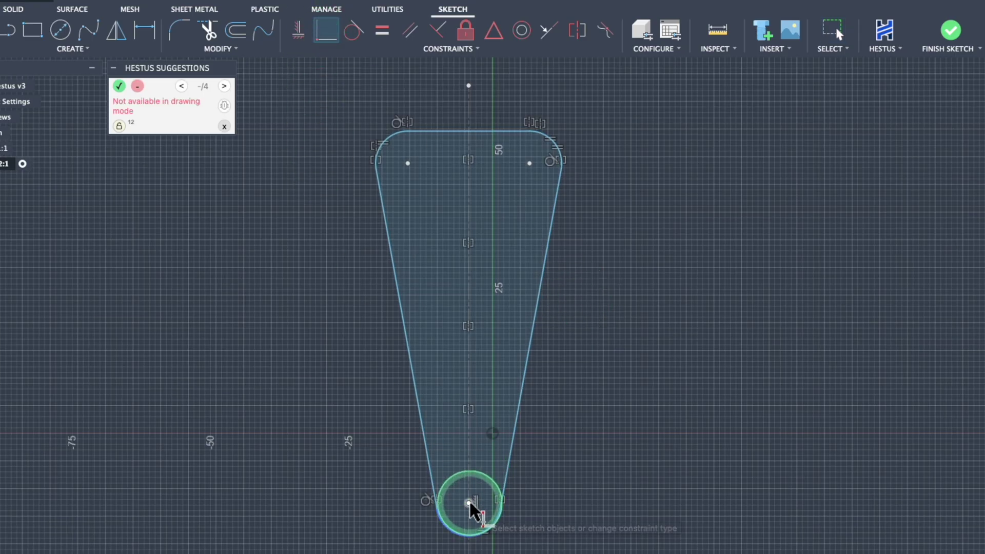
pyautogui.moveTo(469, 503); pyautogui.dragTo(493, 434)
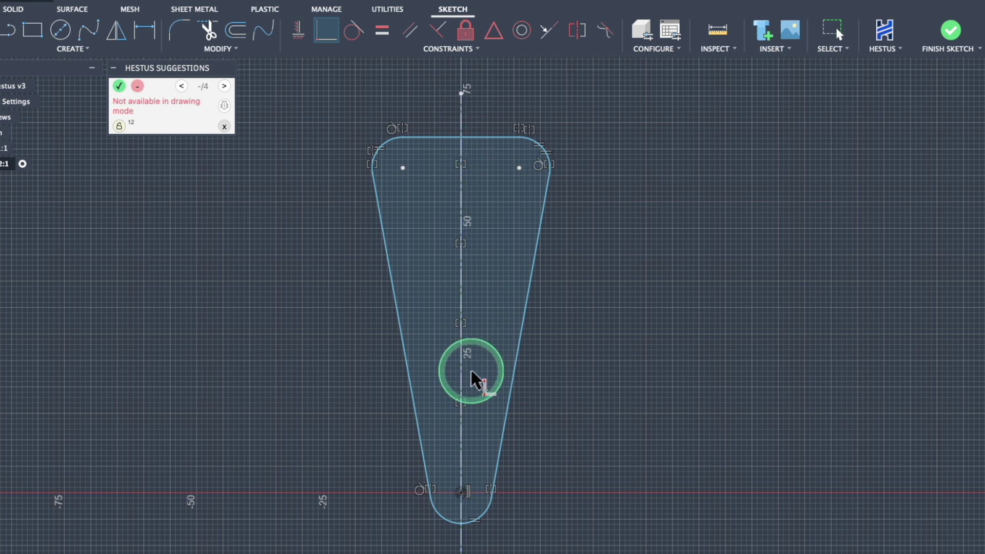
pyautogui.click(462, 95)
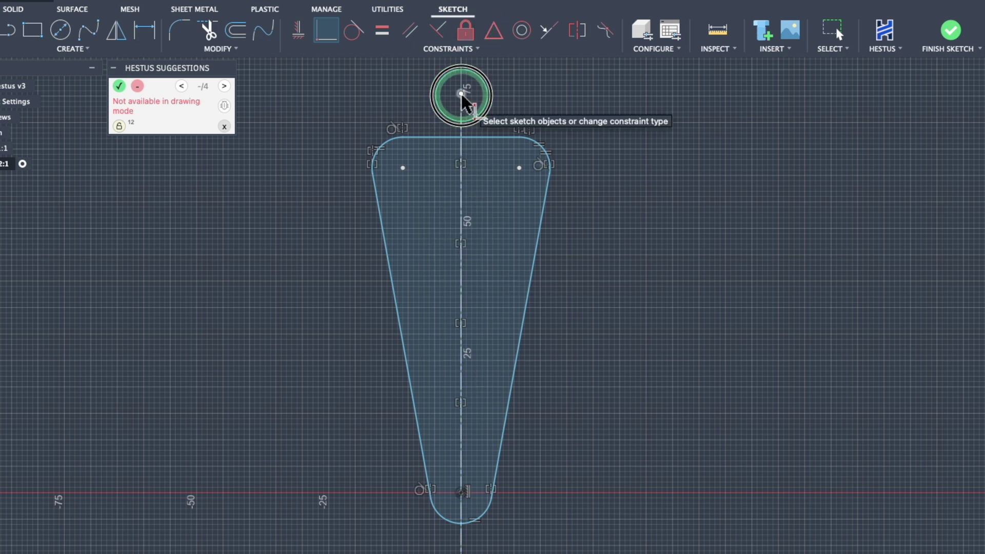
pyautogui.moveTo(462, 94); pyautogui.dragTo(464, 137)
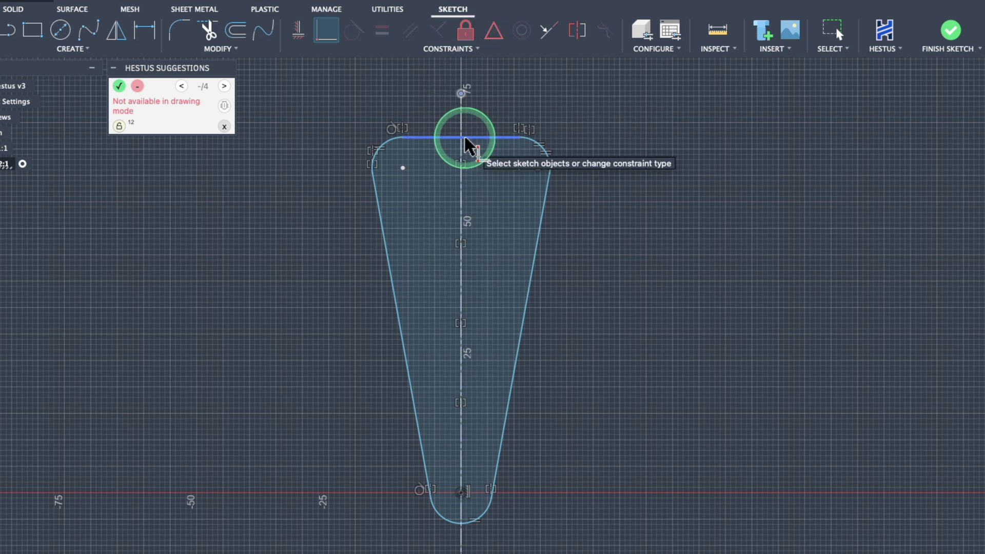
pyautogui.scroll(-3, 530, 385)
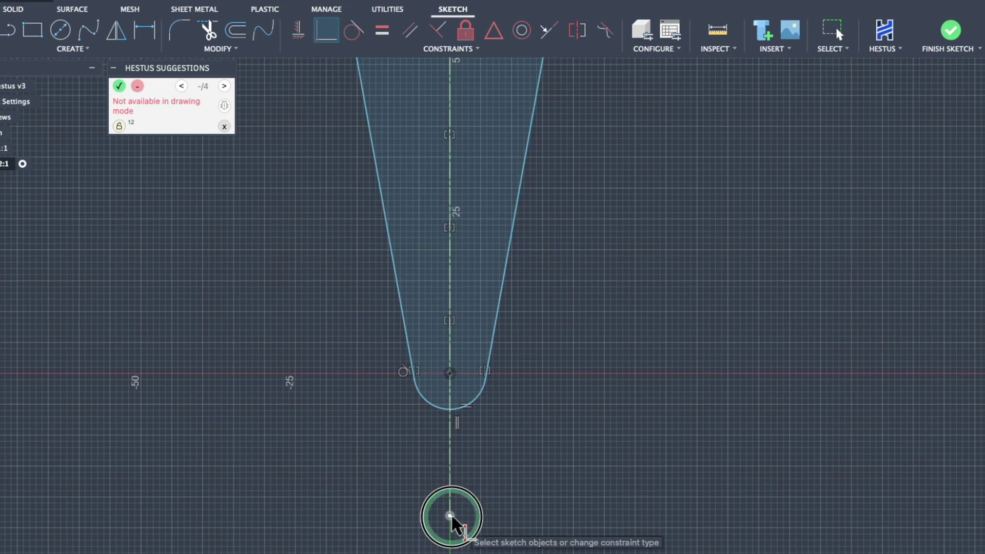
pyautogui.moveTo(450, 516); pyautogui.dragTo(450, 409)
# - Fit the profile in view and pull the top-right arc outward to widen the top
pyautogui.press('Escape')
pyautogui.press('F6')
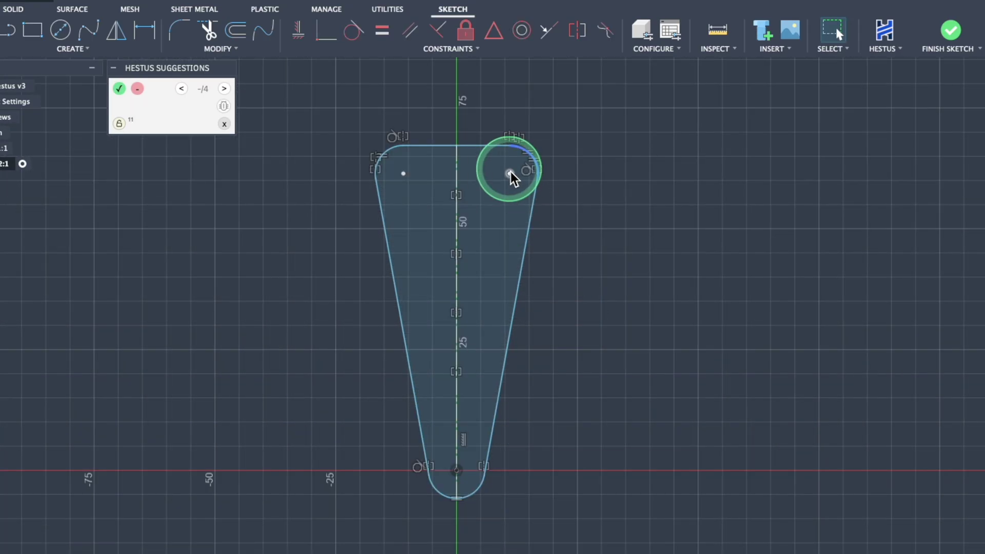
pyautogui.moveTo(511, 174); pyautogui.dragTo(564, 181)
pyautogui.scroll(1, 615, 306)
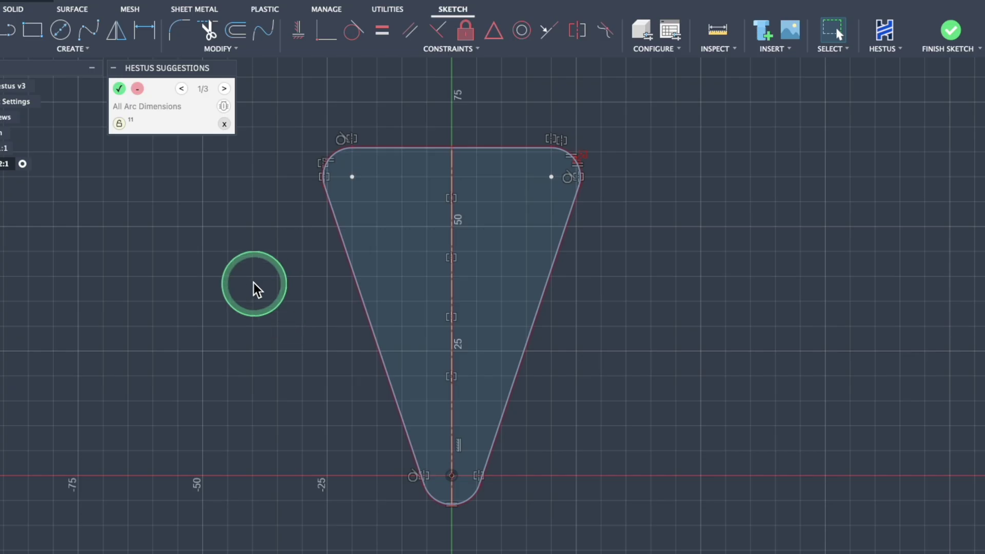
# - Dimension the top-right corner arc with a 20 mm radius
pyautogui.press('d')
pyautogui.click(576, 160)
pyautogui.click(598, 163)
pyautogui.write('20')
pyautogui.press('Return')
pyautogui.press('Escape')
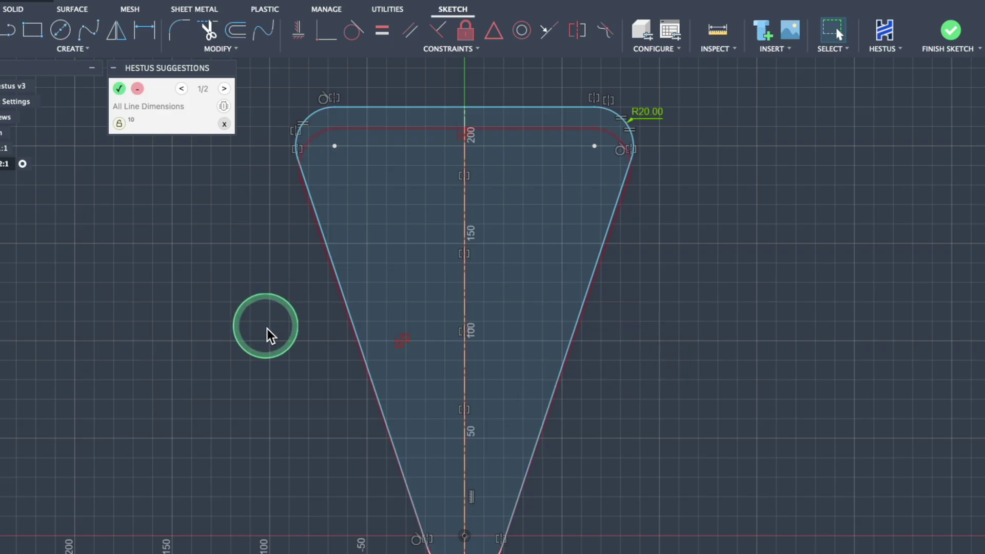
# - Draw a circle on the top-left arc centre and change its diameter from 24 to 20 mm
pyautogui.press('c')
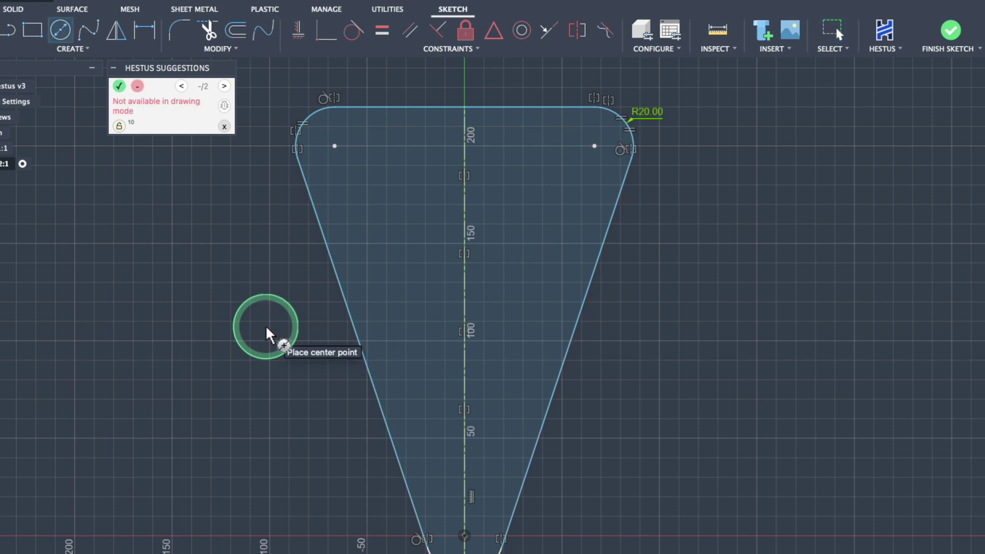
pyautogui.click(335, 146)
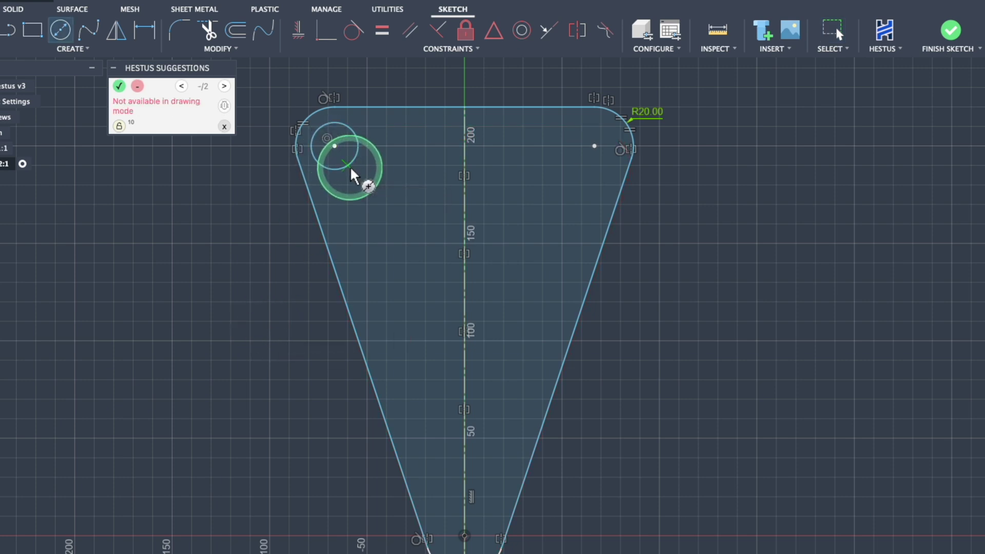
pyautogui.press('Escape')
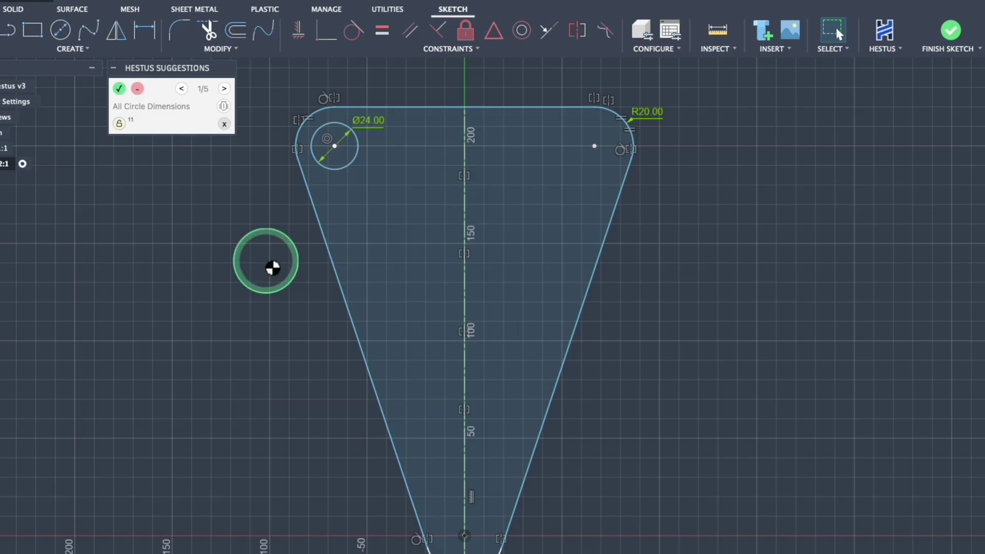
pyautogui.doubleClick(366, 120)
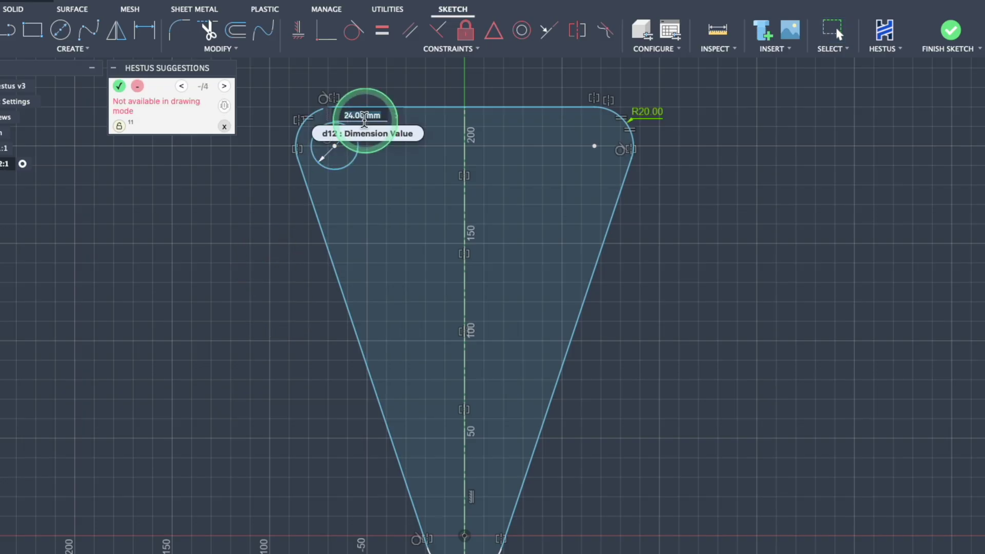
pyautogui.write('20')
pyautogui.press('Return')
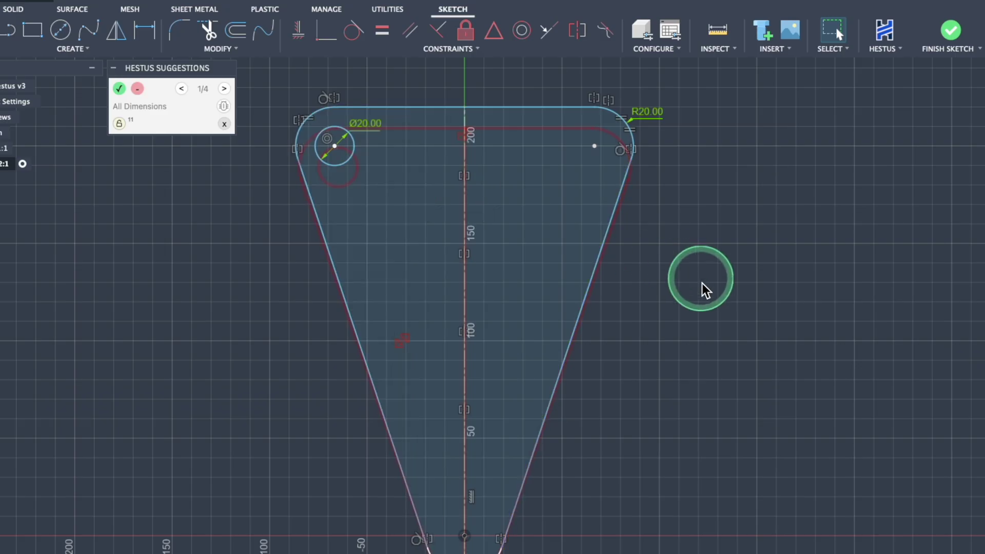
pyautogui.scroll(-1, 672, 322)
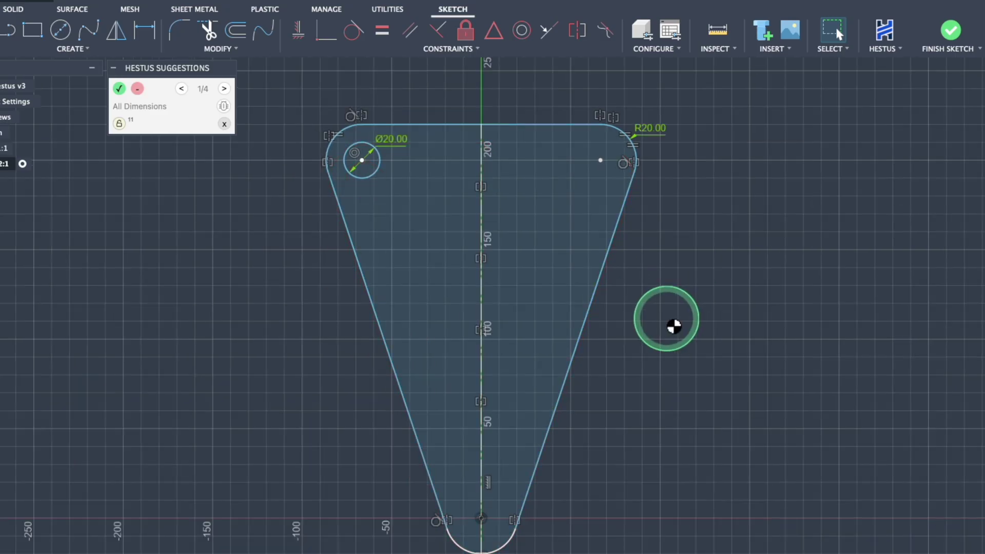
pyautogui.click(237, 222)
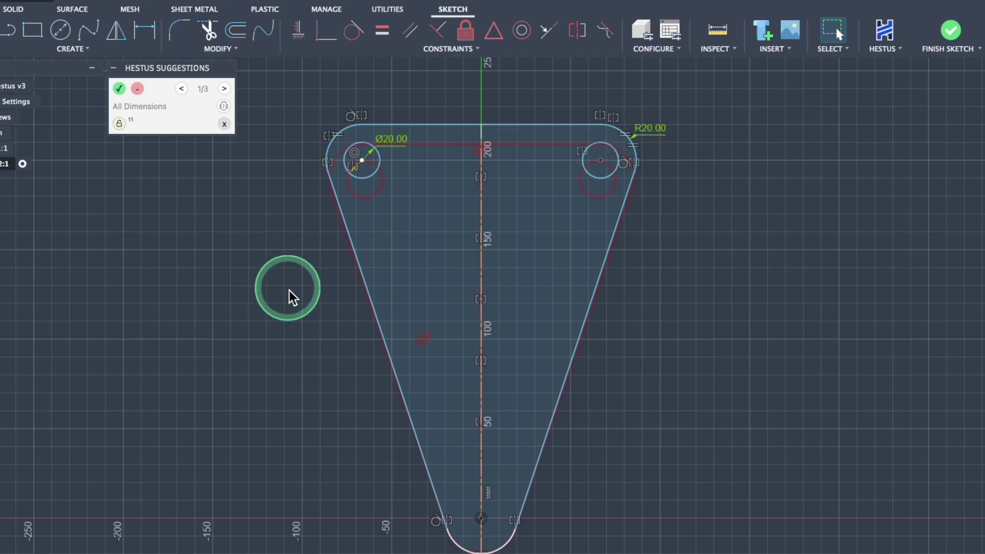
pyautogui.scroll(1, 300, 291)
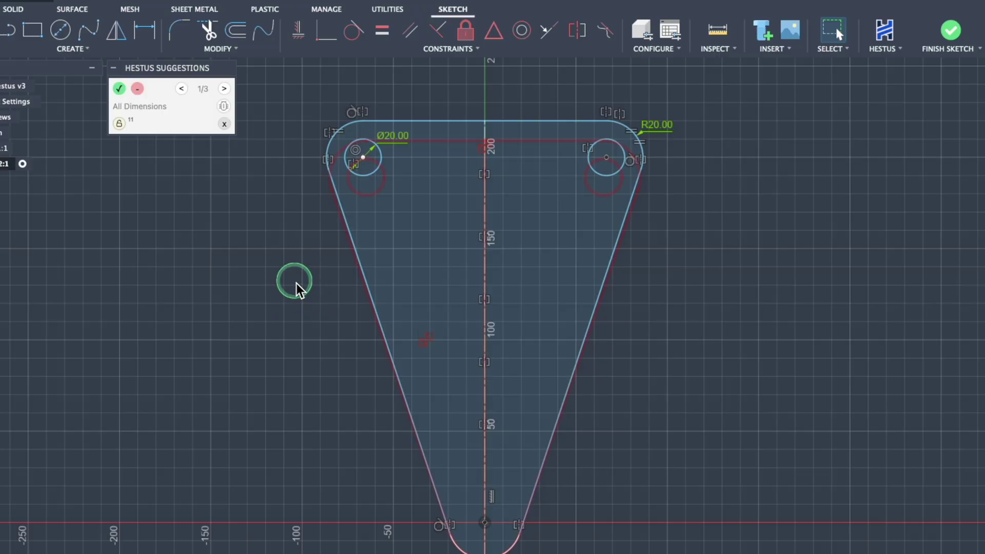
# - Dimension the top hole centres 55 mm apart and the left centre 80 mm above the bottom point
pyautogui.press('d')
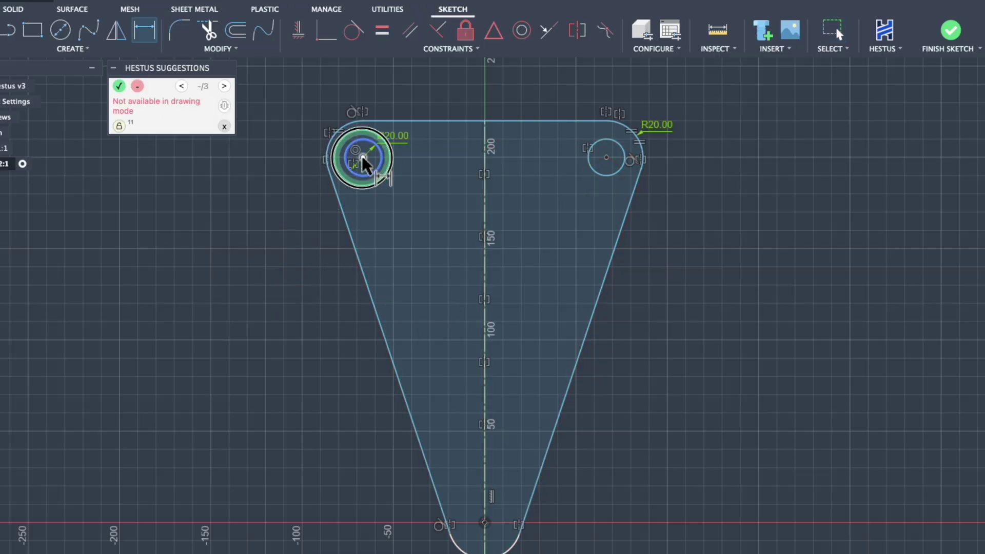
pyautogui.click(487, 148)
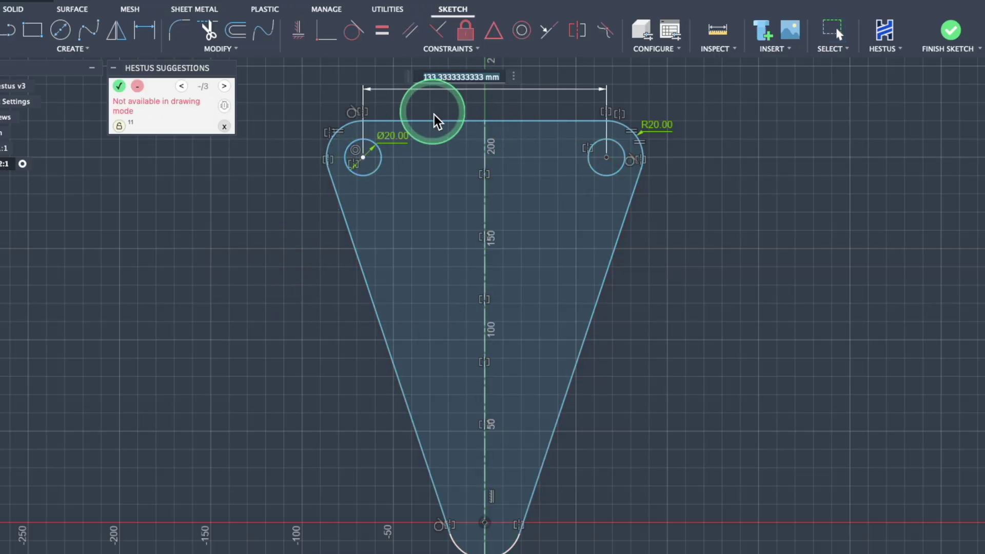
pyautogui.press('Return')
pyautogui.scroll(-1, 432, 112)
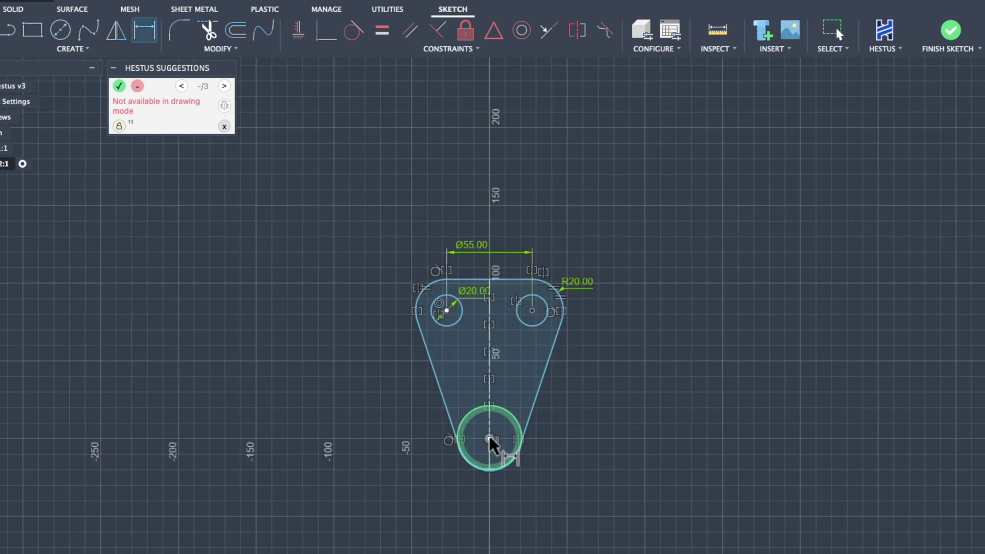
pyautogui.click(446, 311)
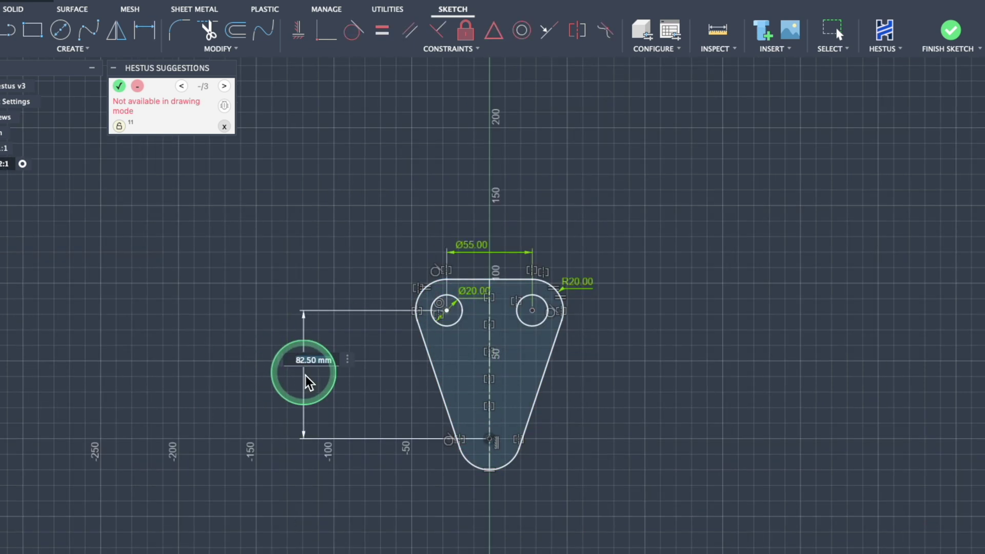
pyautogui.press('Return')
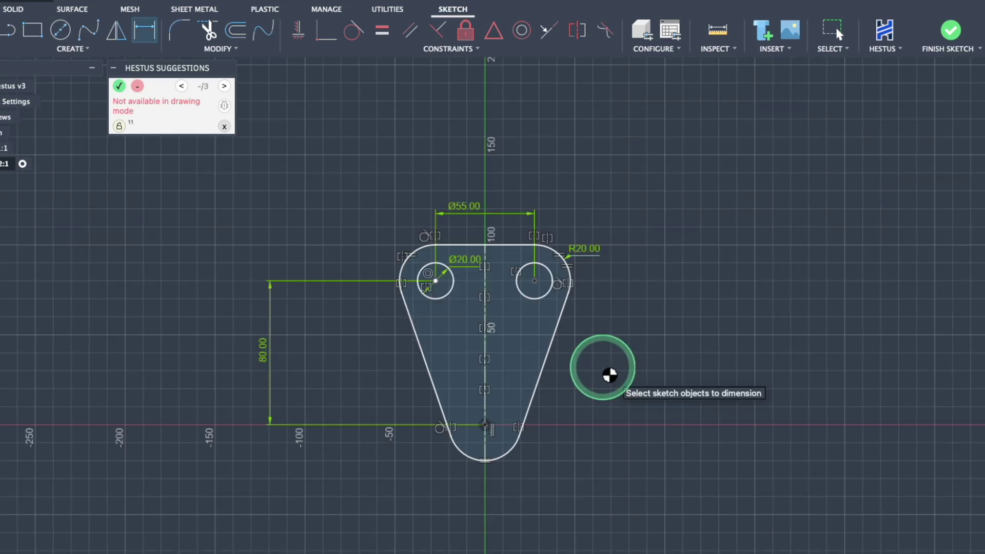
pyautogui.press('Escape')
pyautogui.scroll(2, 608, 376)
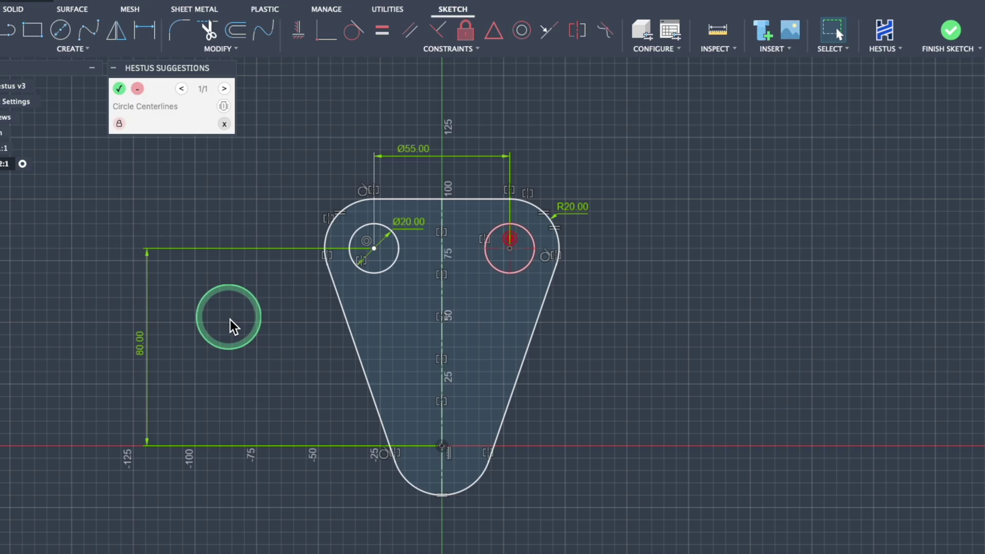
# - Draw a circle on the bottom arc centre, then undo its 20 mm diameter dimension
pyautogui.click(442, 445)
pyautogui.click(432, 462)
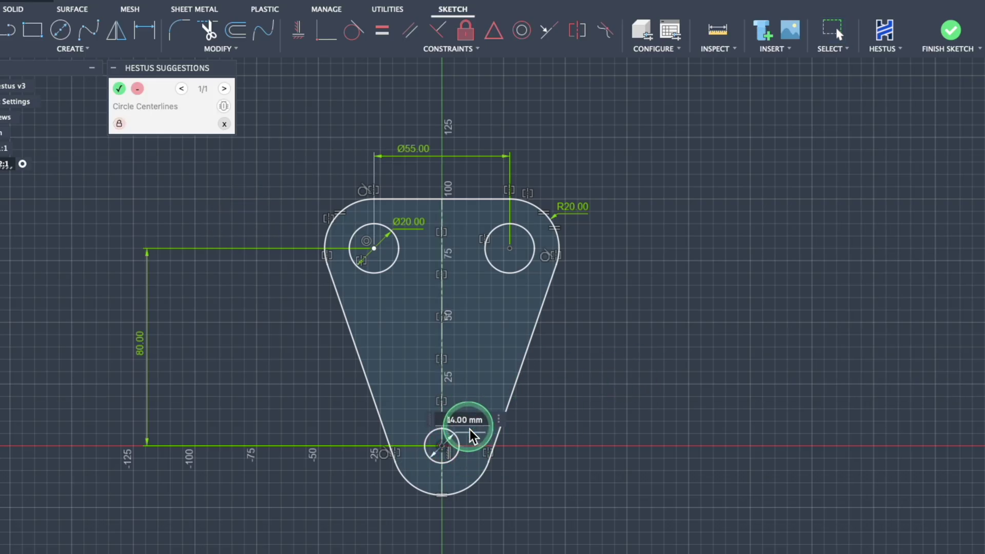
pyautogui.write('20')
pyautogui.press('Return')
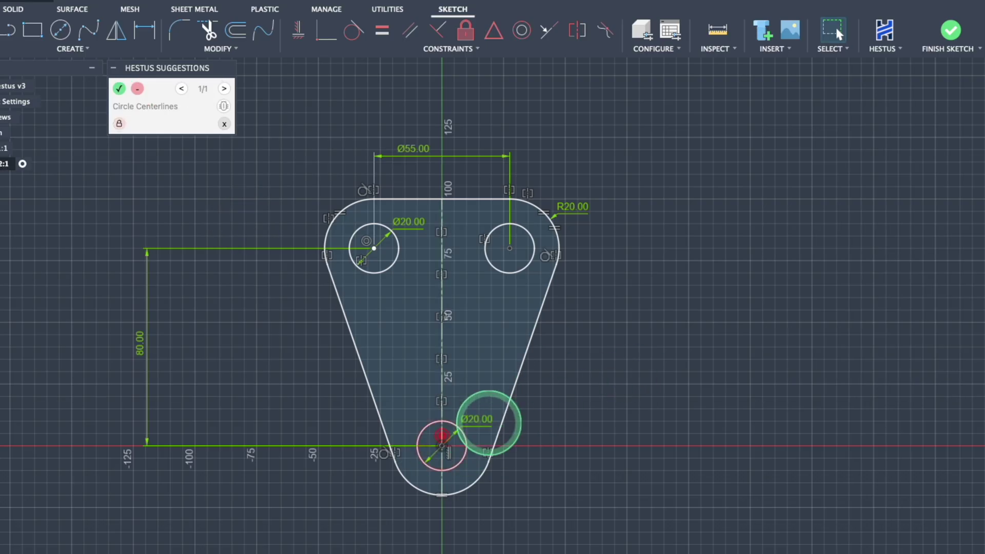
pyautogui.hotkey('ctrl', 'z')
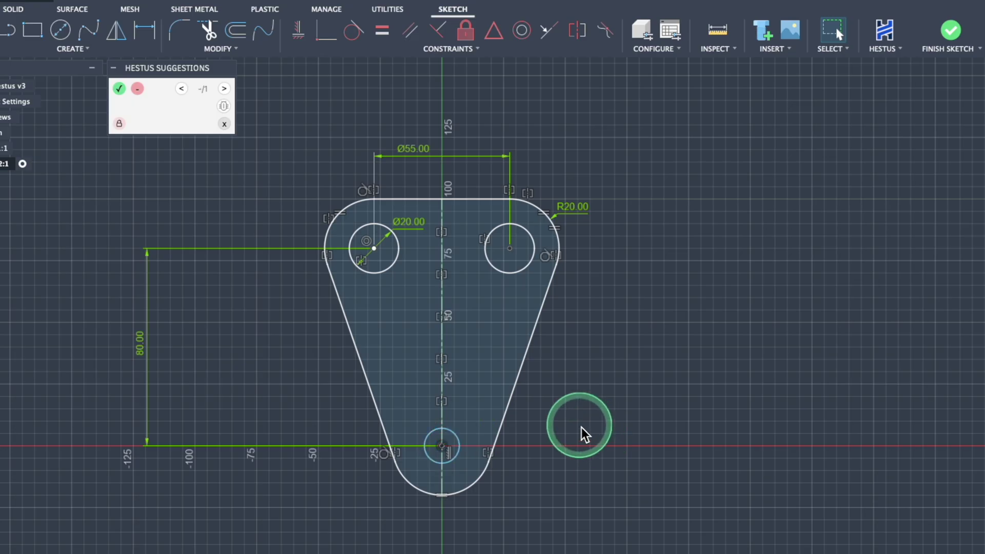
# - Constrain the bottom circle equal to the top-left Ø20 circle
pyautogui.click(384, 32)
pyautogui.click(396, 253)
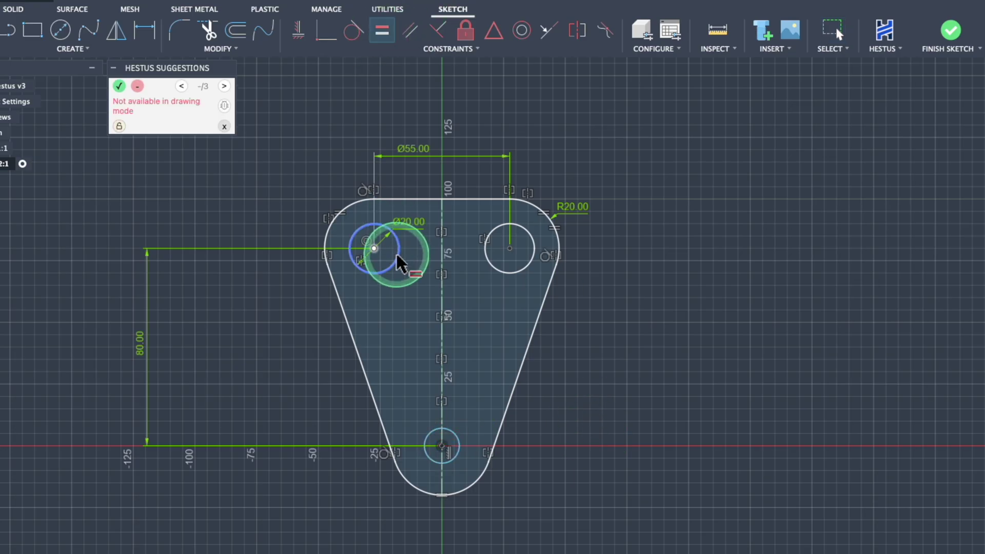
pyautogui.click(417, 440)
pyautogui.click(645, 426)
pyautogui.press('Escape')
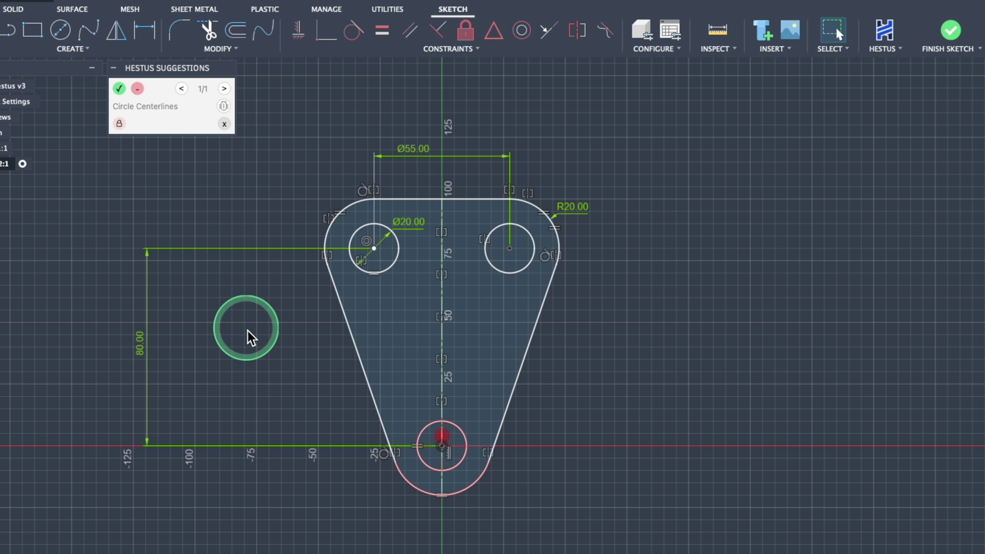
# - Finish the sketch and extrude both profile halves 5 mm
pyautogui.press('Return')
pyautogui.click(406, 331)
pyautogui.press('e')
pyautogui.click(506, 323)
pyautogui.write('5')
pyautogui.press('Return')
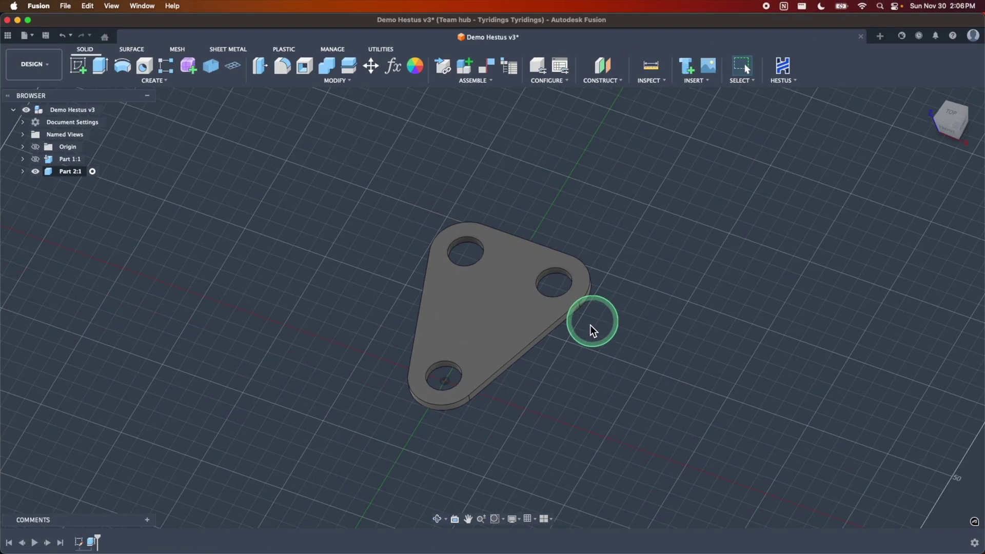
# - Orbit around the extruded three-hole bracket, ending on a top-down view
pyautogui.keyDown('shift'); pyautogui.moveTo(590, 325); pyautogui.dragTo(549, 342, button='middle'); pyautogui.keyUp('shift')
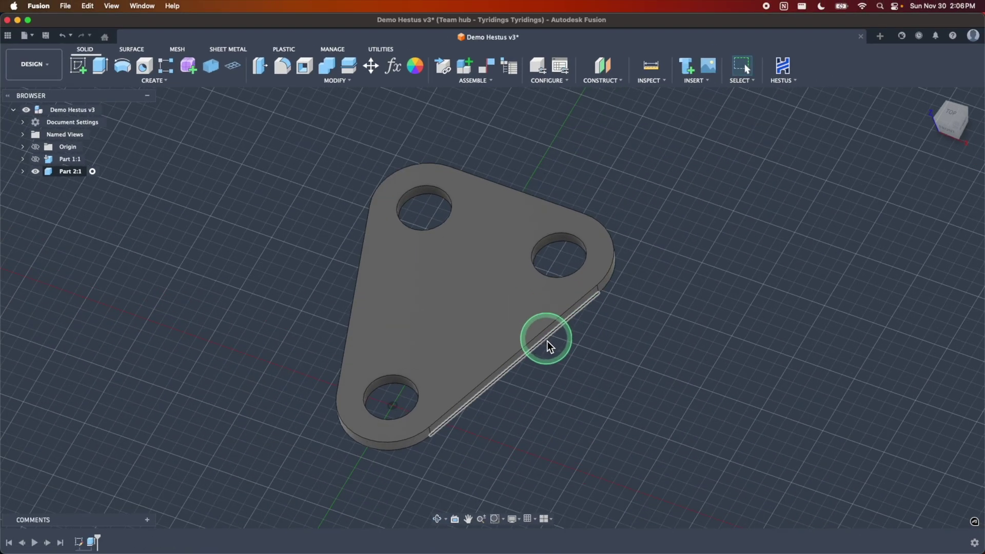
pyautogui.moveTo(608, 365)
pyautogui.keyDown('shift'); pyautogui.mouseDown(button='middle')
pyautogui.moveTo(619, 371)
pyautogui.moveTo(519, 381)
pyautogui.moveTo(561, 407)
pyautogui.moveTo(528, 352)
pyautogui.moveTo(501, 334)
pyautogui.moveTo(592, 369)
pyautogui.mouseUp(button='middle'); pyautogui.keyUp('shift')
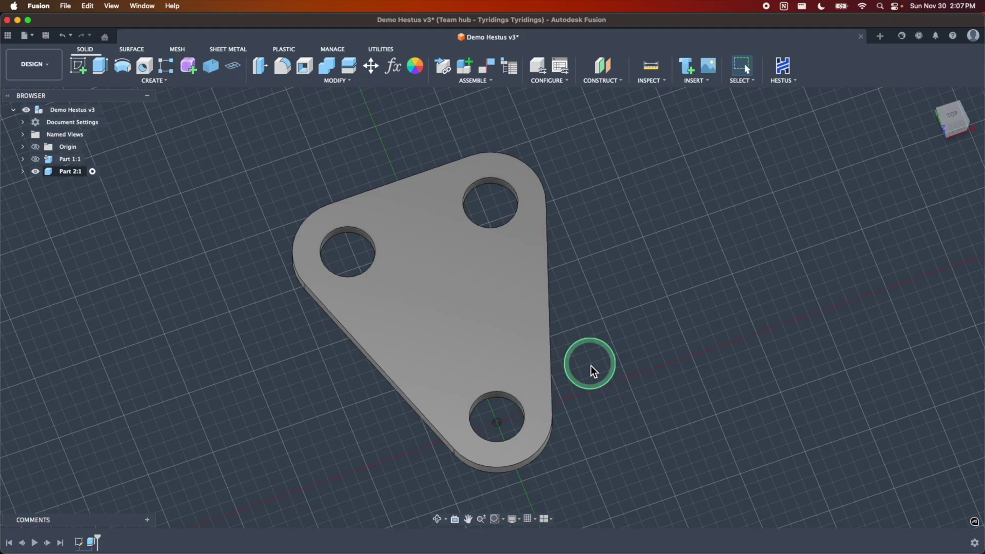
pyautogui.moveTo(590, 366)
pyautogui.keyDown('shift'); pyautogui.mouseDown(button='middle')
pyautogui.moveTo(589, 346)
pyautogui.moveTo(588, 366)
pyautogui.mouseUp(button='middle'); pyautogui.keyUp('shift')
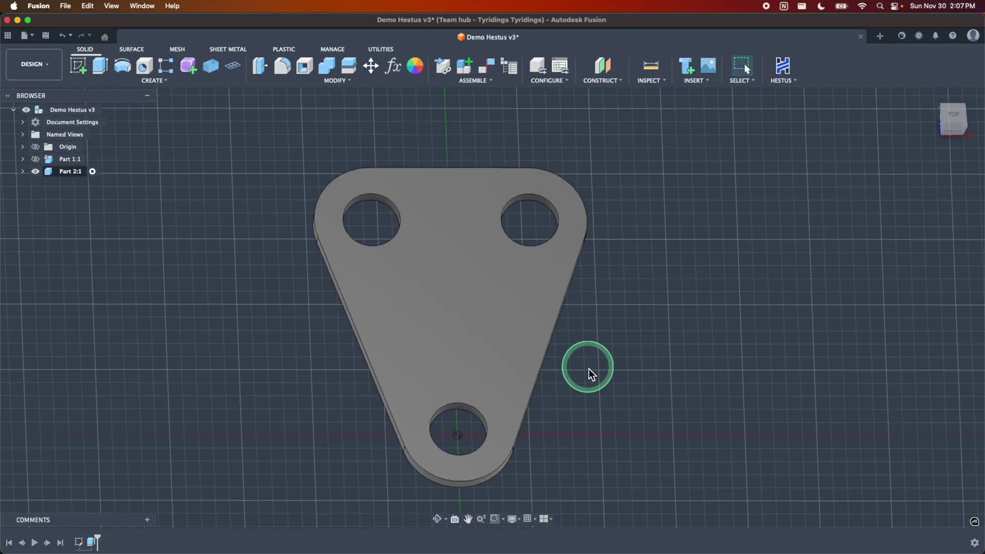
pyautogui.scroll(3, 577, 390)
pyautogui.scroll(-3, 577, 374)
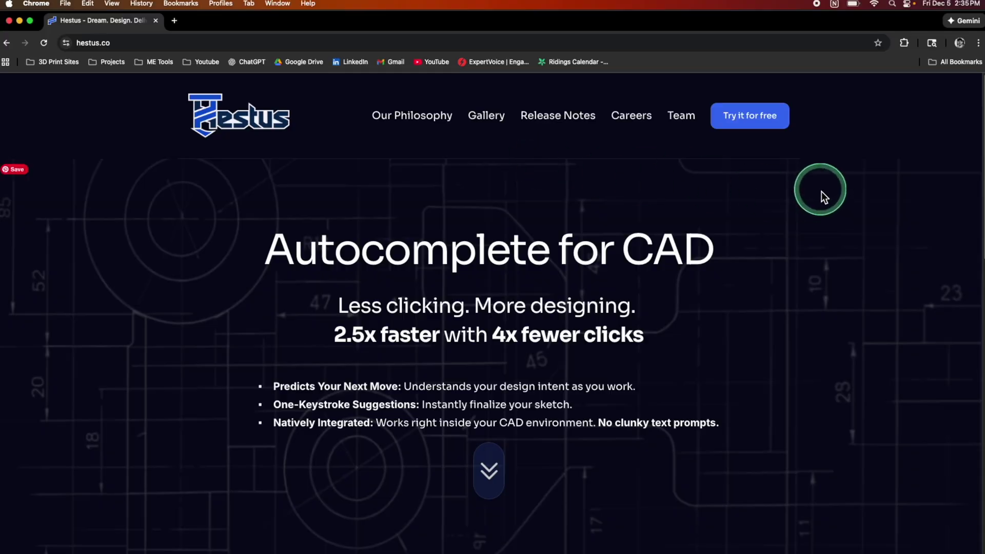
# - Scroll down the Hestus homepage past the demo video to the Contact us form
pyautogui.scroll(-10, 823, 189)
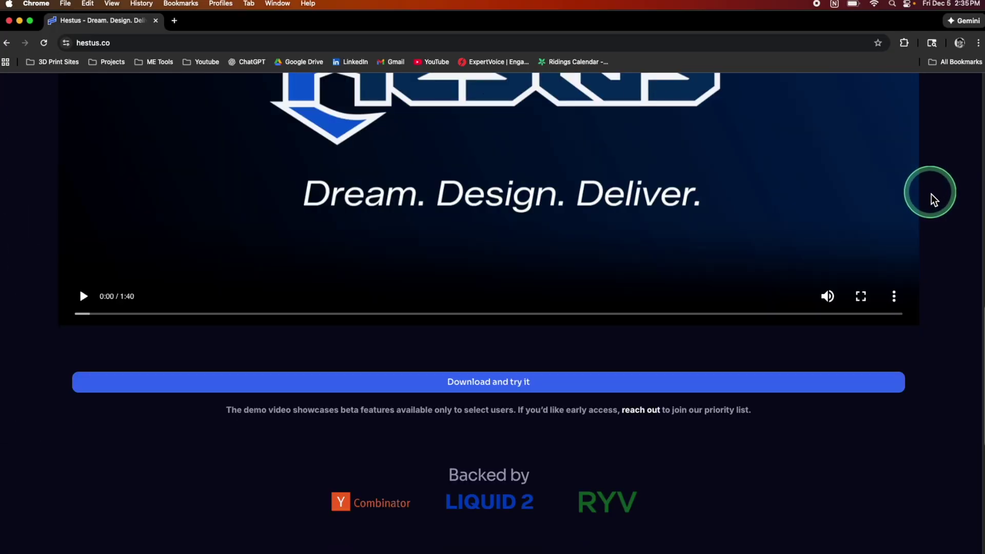
pyautogui.scroll(-7, 931, 194)
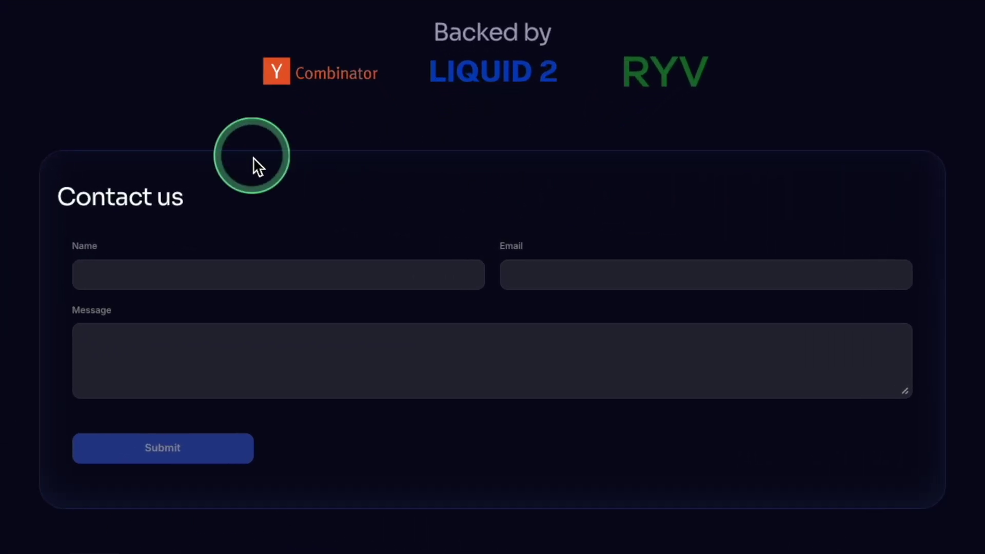